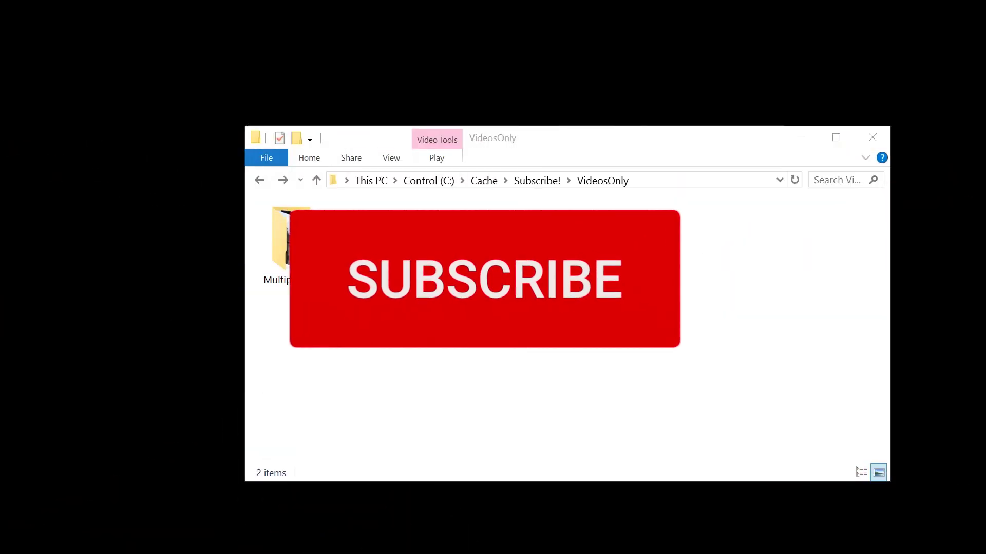
# Download WebMConverter.zip from the v1.0.14 GitHub release assets.
pyautogui.click(401, 247)
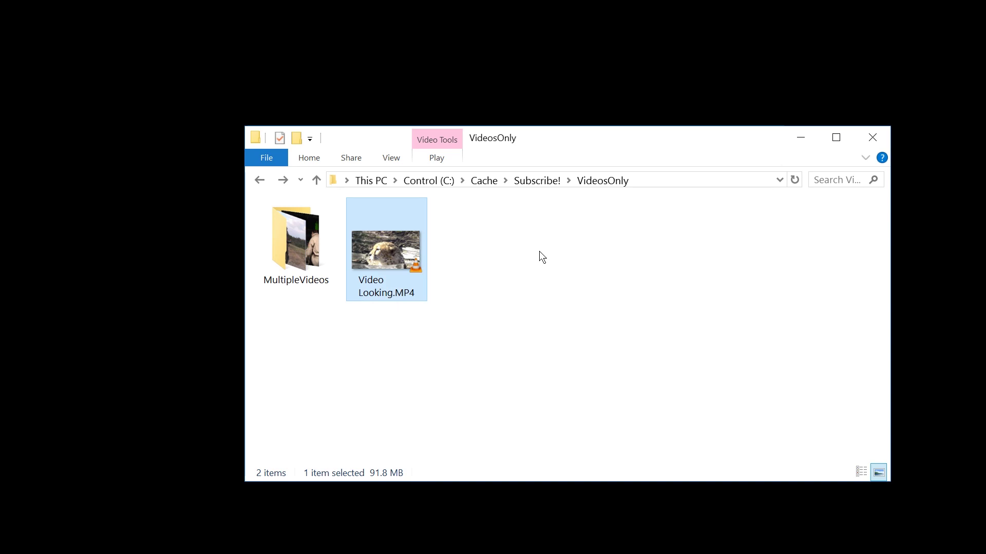
pyautogui.click(539, 251)
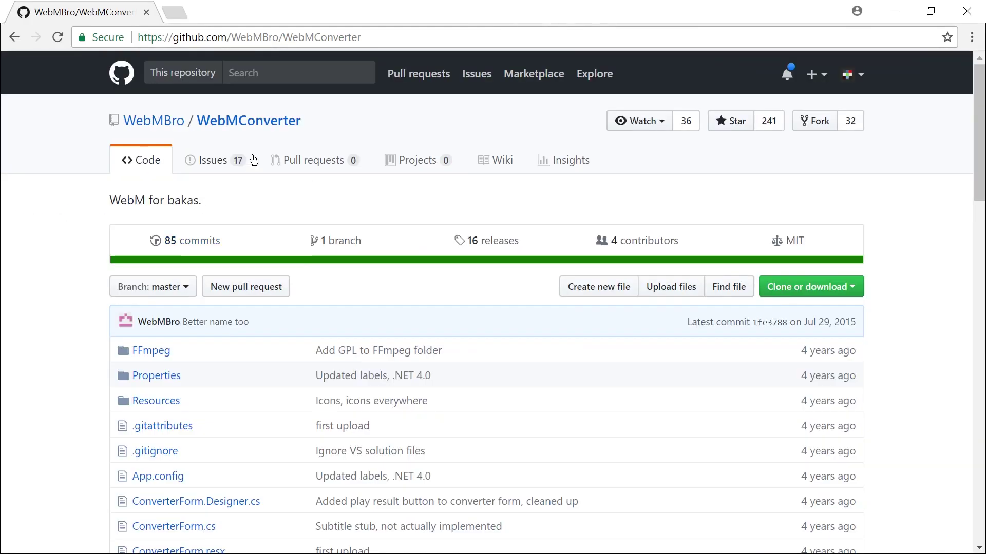
pyautogui.click(497, 243)
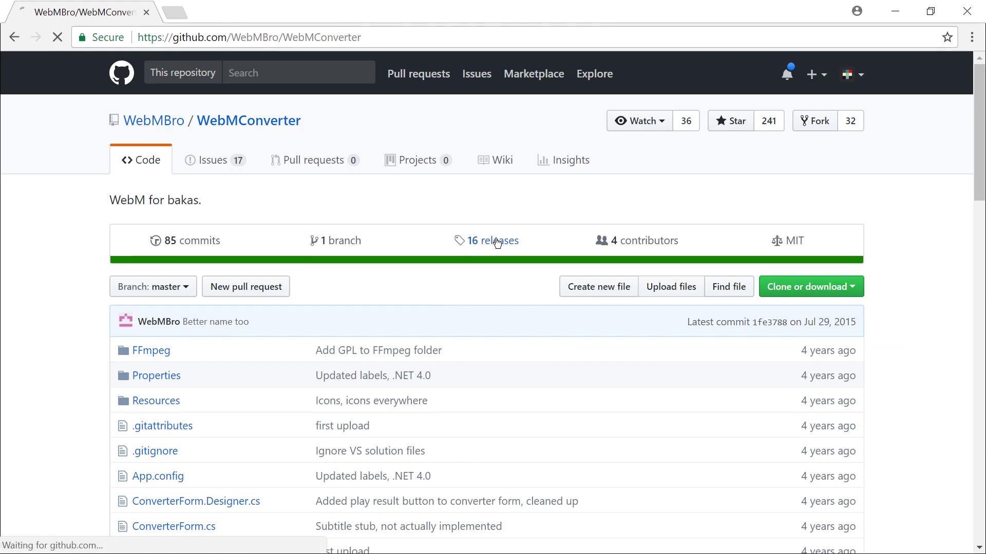
pyautogui.scroll(-3, 324, 242)
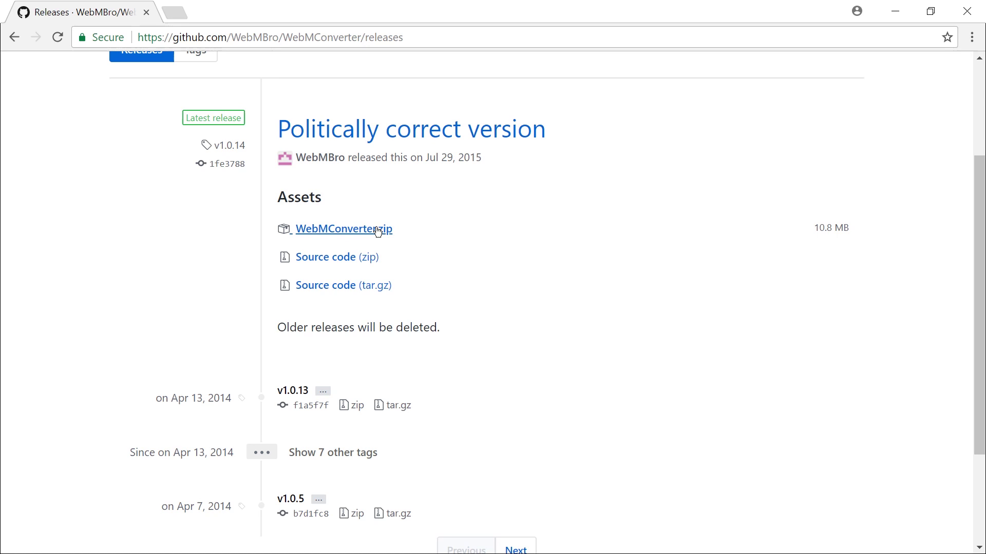
pyautogui.click(347, 231)
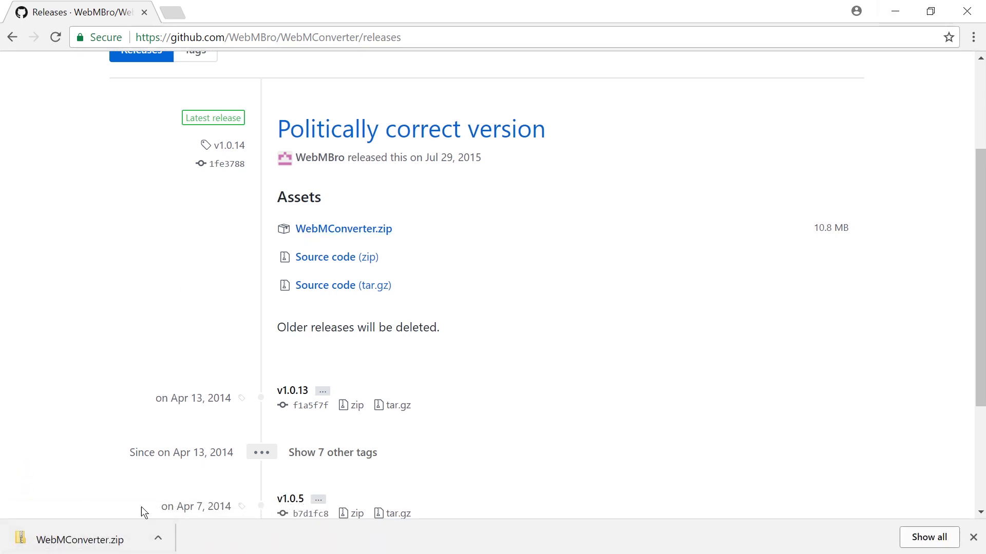
pyautogui.click(159, 538)
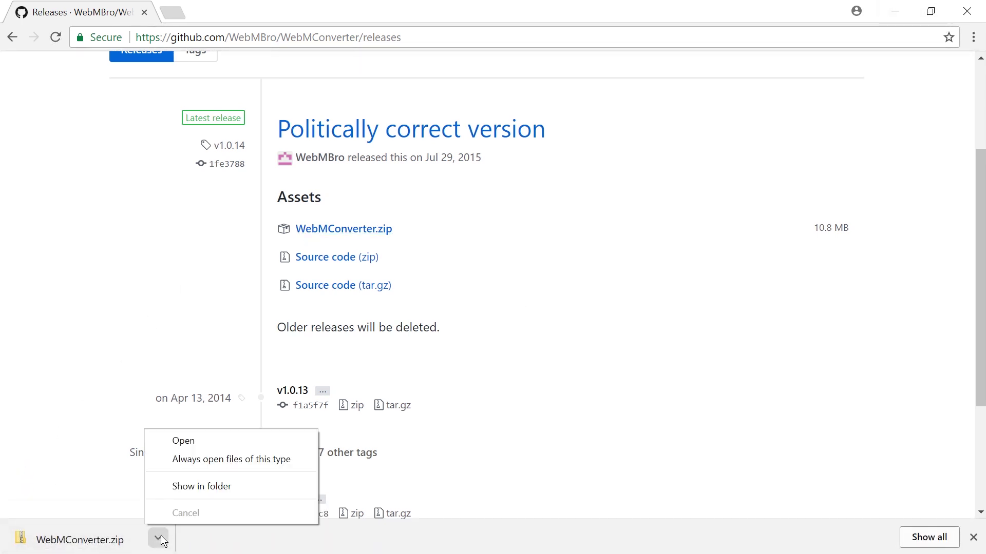
# Extract WebMConverter.zip into a WebMConverter folder inside Downloads\DL.
pyautogui.click(228, 484)
pyautogui.rightClick(297, 211)
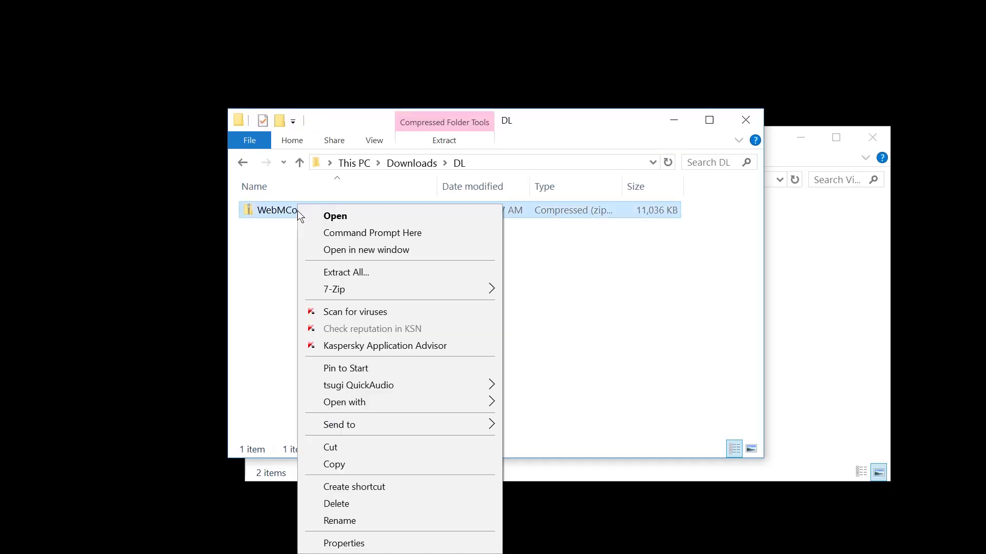
pyautogui.click(350, 270)
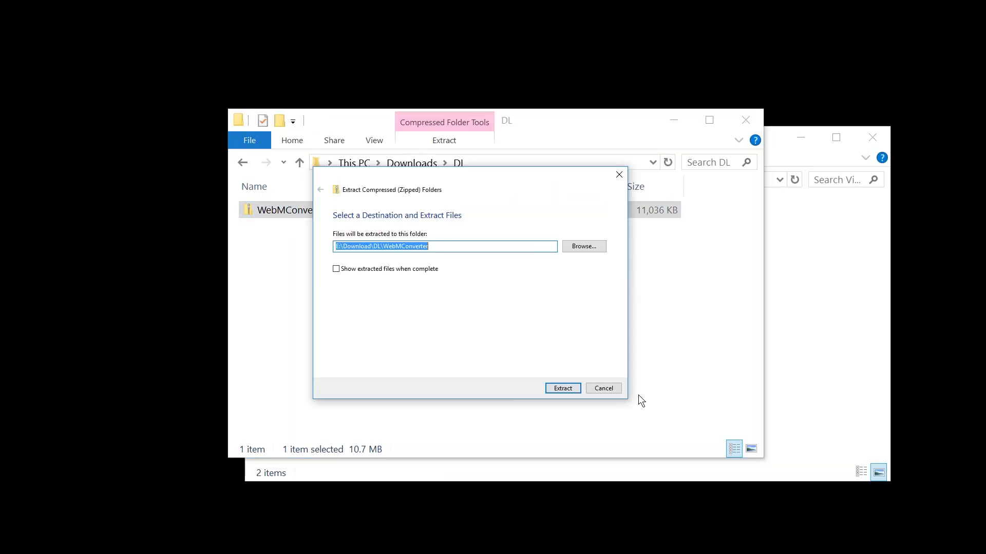
pyautogui.click(550, 386)
# Switch the DL folder to large icons and reselect WebMConverter.zip.
pyautogui.click(301, 210)
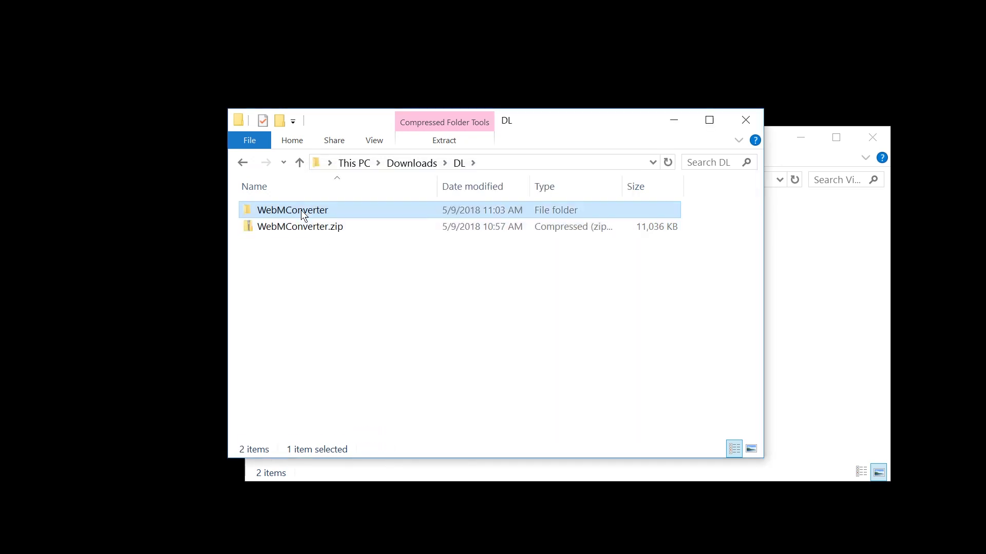
pyautogui.click(301, 226)
pyautogui.click(300, 211)
pyautogui.click(308, 226)
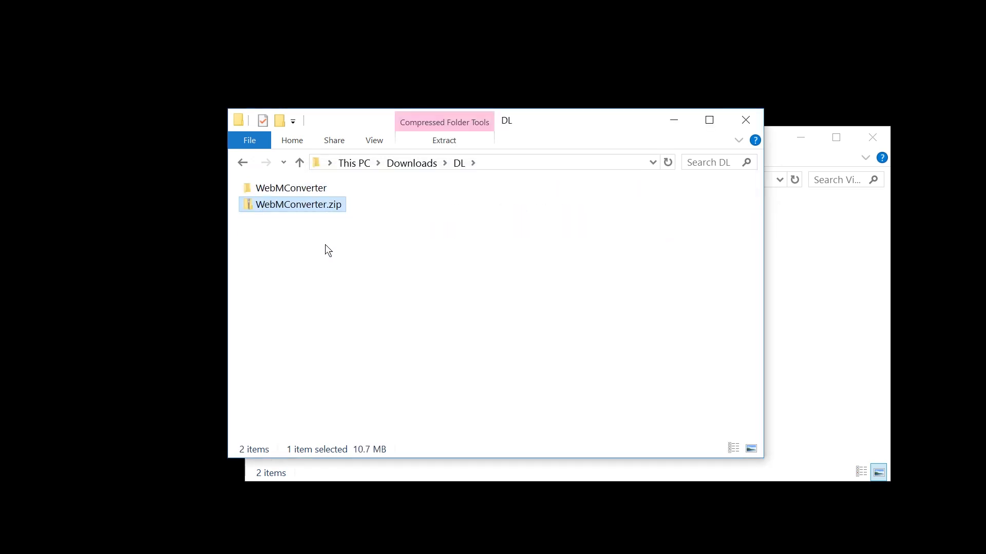
pyautogui.keyDown('ctrl'); pyautogui.scroll(6, 325, 244); pyautogui.keyUp('ctrl')
pyautogui.click(586, 288)
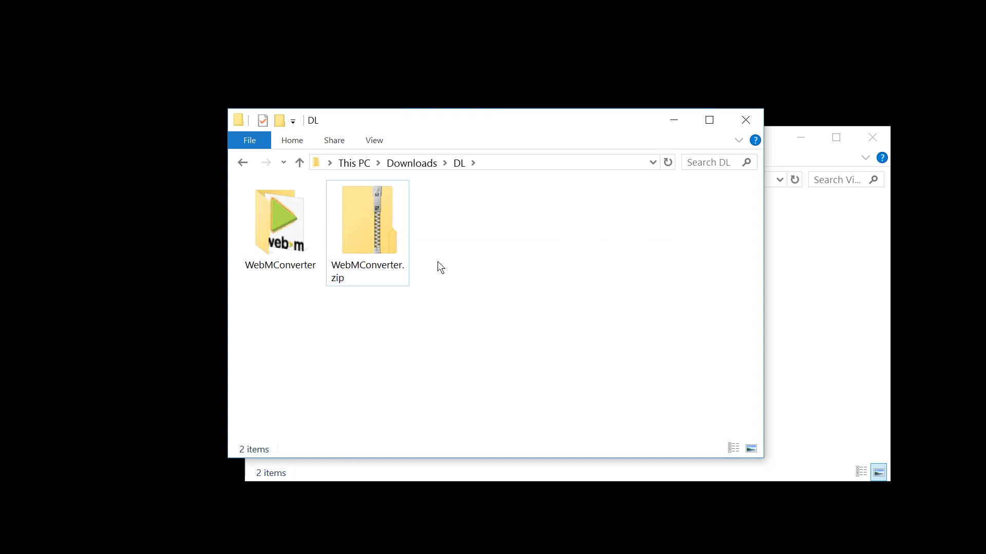
pyautogui.click(362, 215)
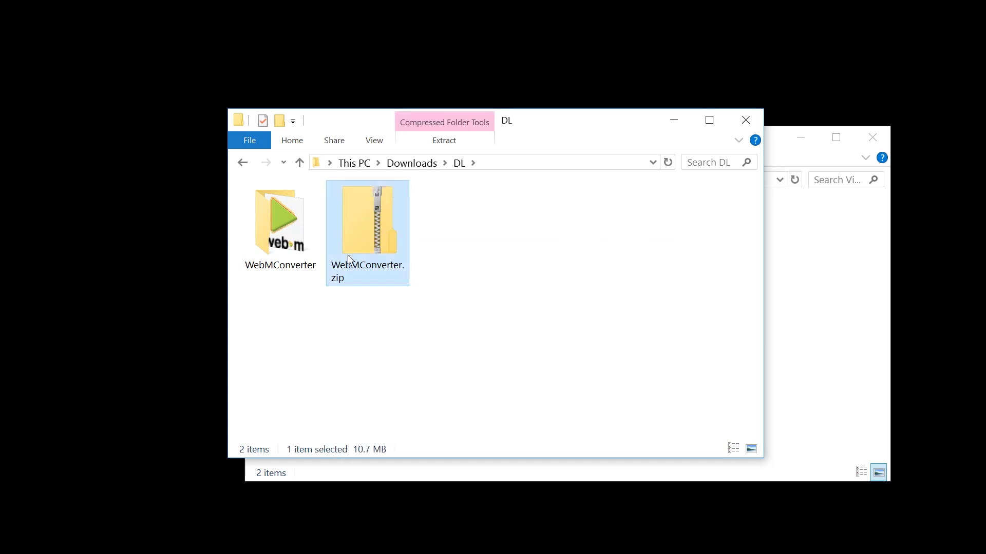
# Turn off 'Hide extensions for known file types' and open the WebMConverter folder.
pyautogui.click(387, 143)
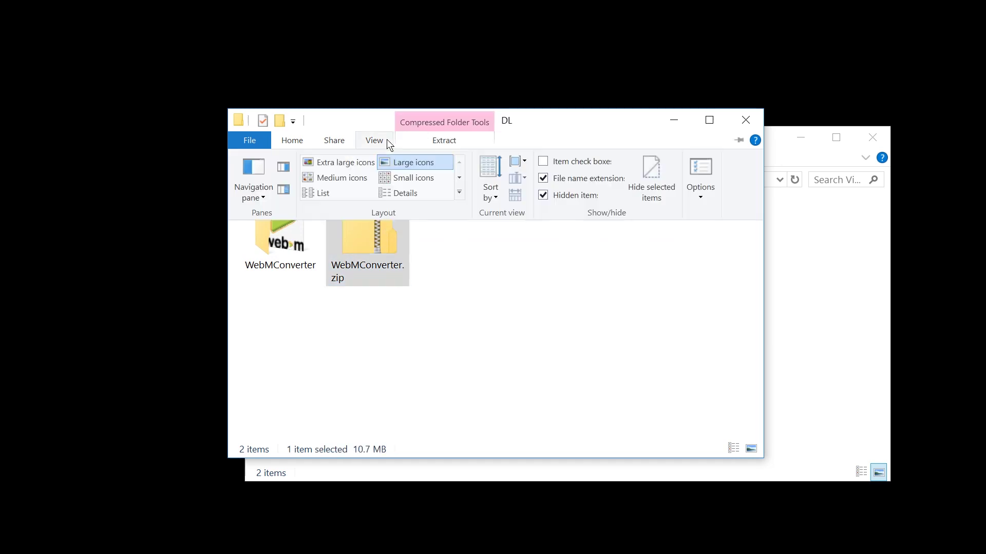
pyautogui.click(697, 169)
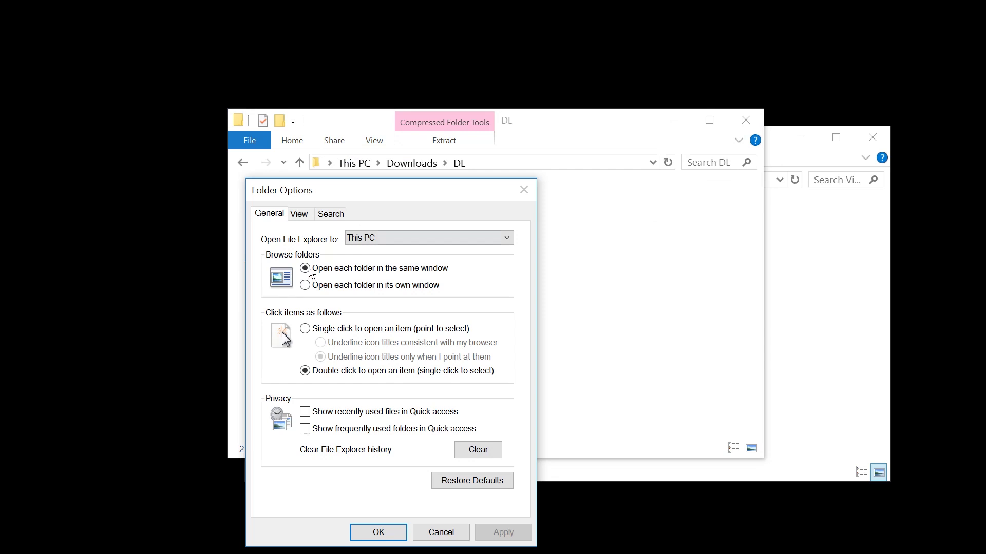
pyautogui.click(299, 214)
pyautogui.moveTo(346, 189); pyautogui.dragTo(439, 95)
pyautogui.click(377, 351)
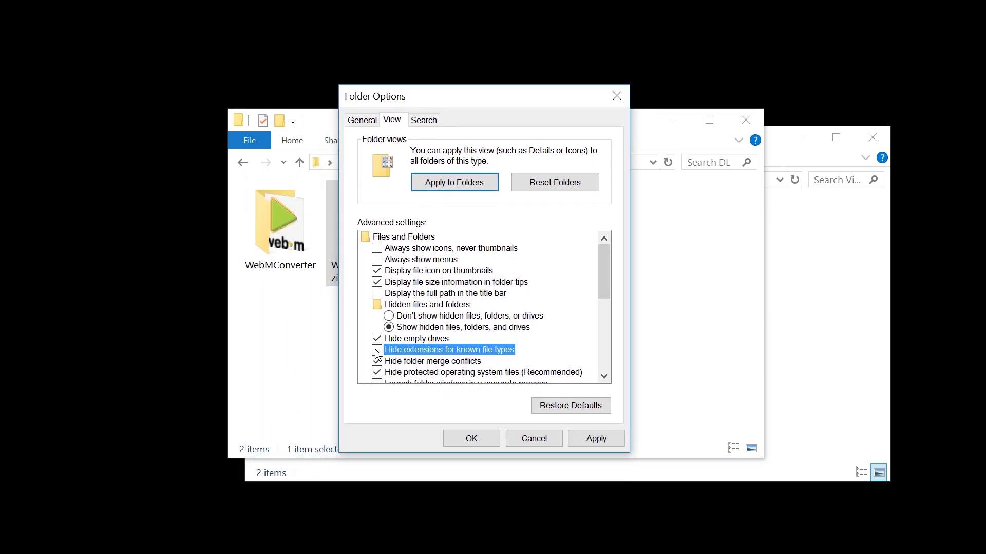
pyautogui.click(492, 442)
pyautogui.click(415, 346)
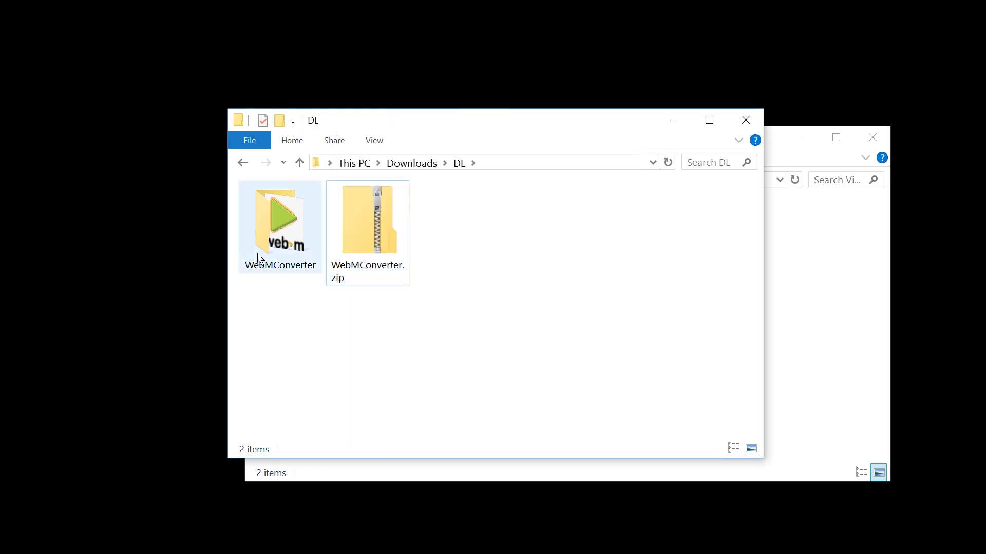
pyautogui.doubleClick(290, 225)
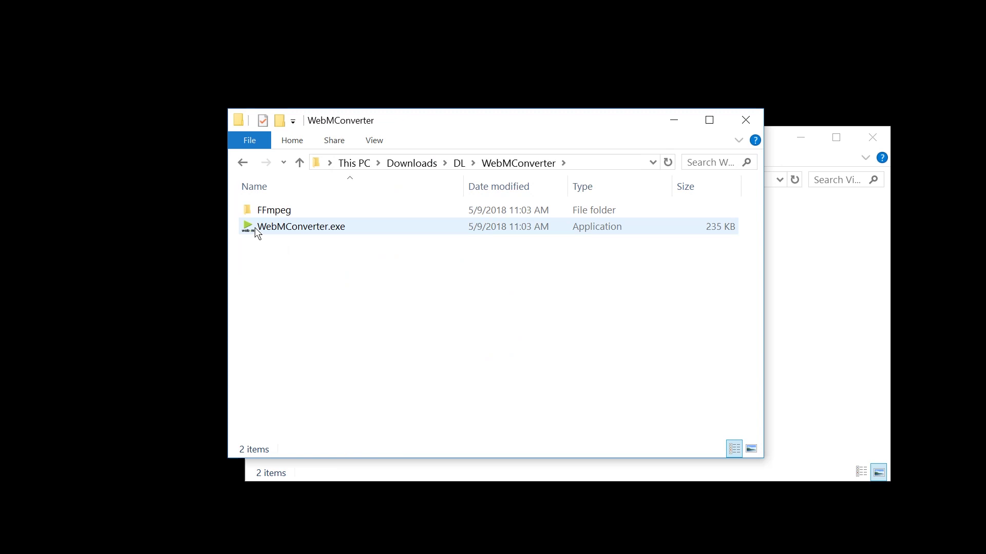
# Launch WebMConverter.exe, allowing it to run past the security warning.
pyautogui.doubleClick(310, 229)
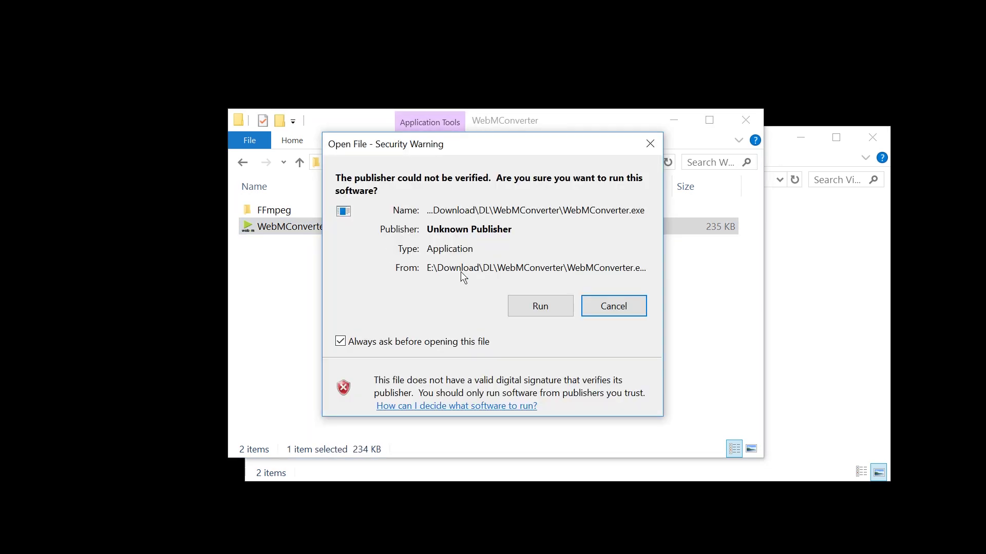
pyautogui.click(538, 304)
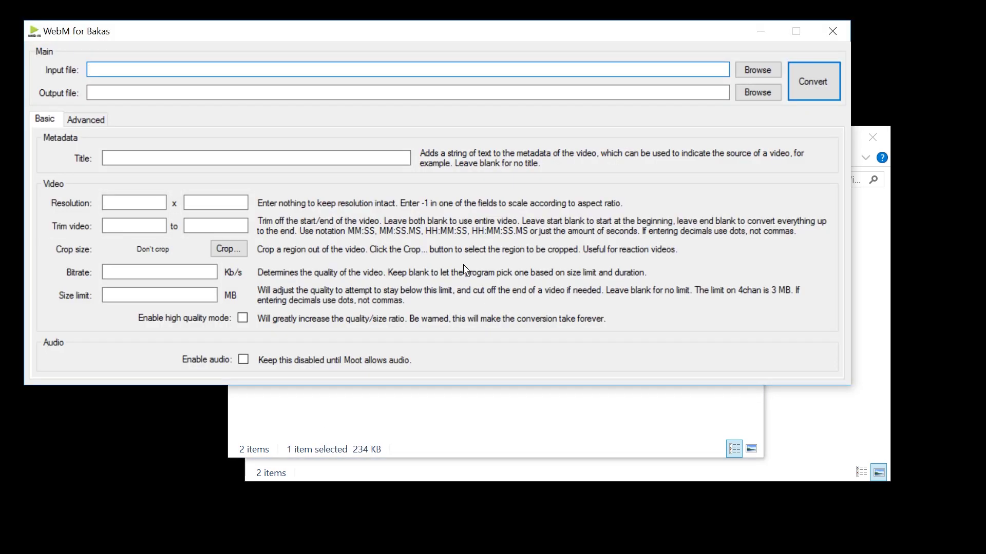
pyautogui.moveTo(411, 36); pyautogui.dragTo(461, 96)
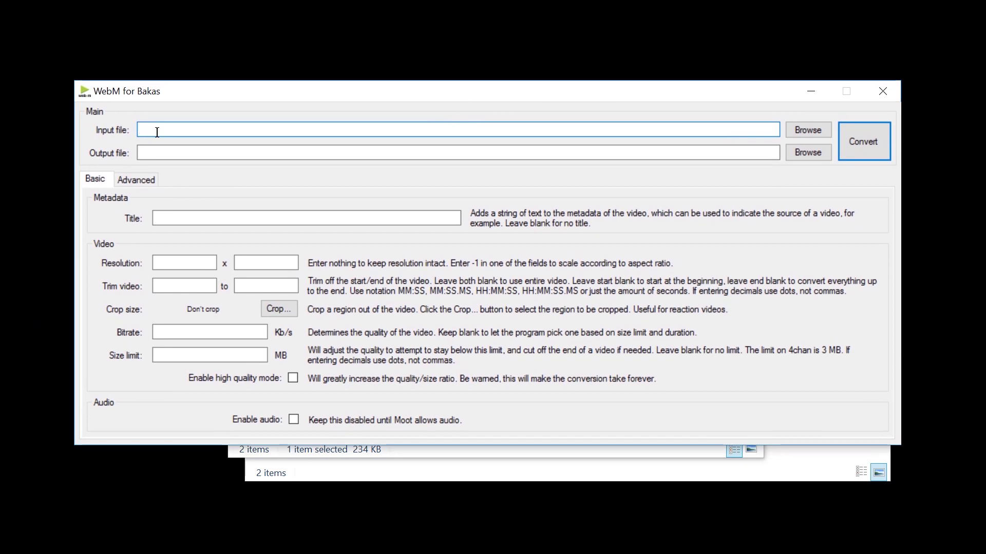
# Load Video Looking.MP4 as input, check the output path, and view the Advanced tab.
pyautogui.click(813, 132)
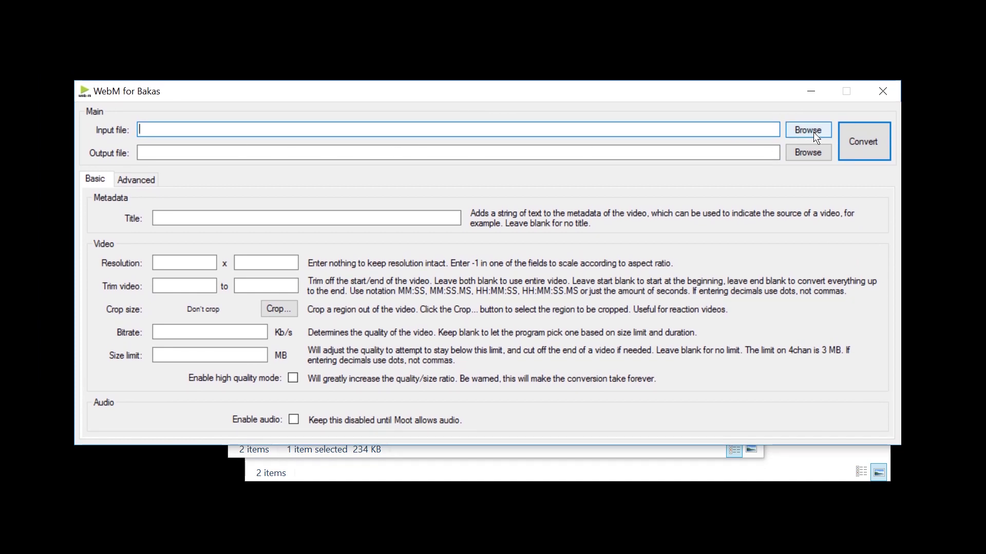
pyautogui.doubleClick(358, 240)
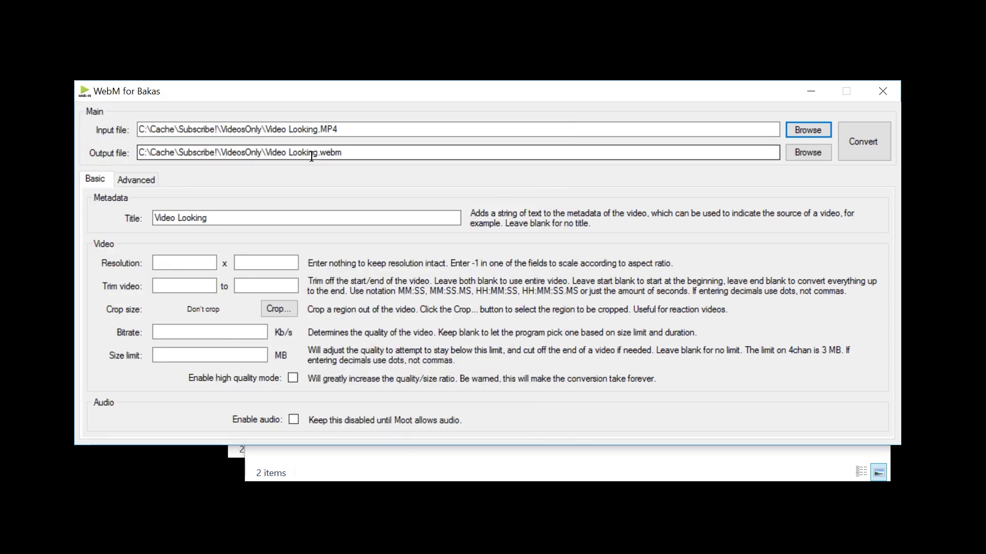
pyautogui.click(362, 157)
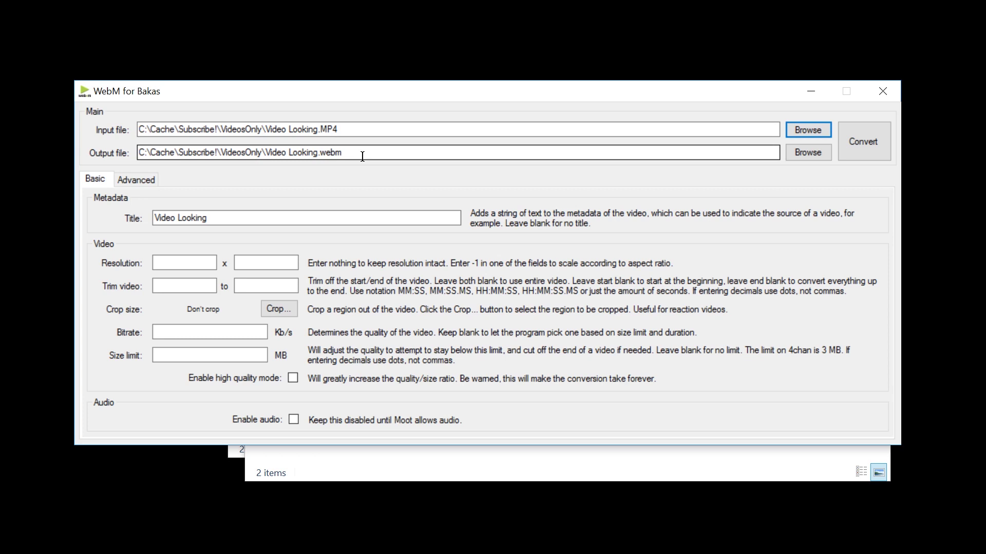
pyautogui.click(94, 180)
pyautogui.click(127, 179)
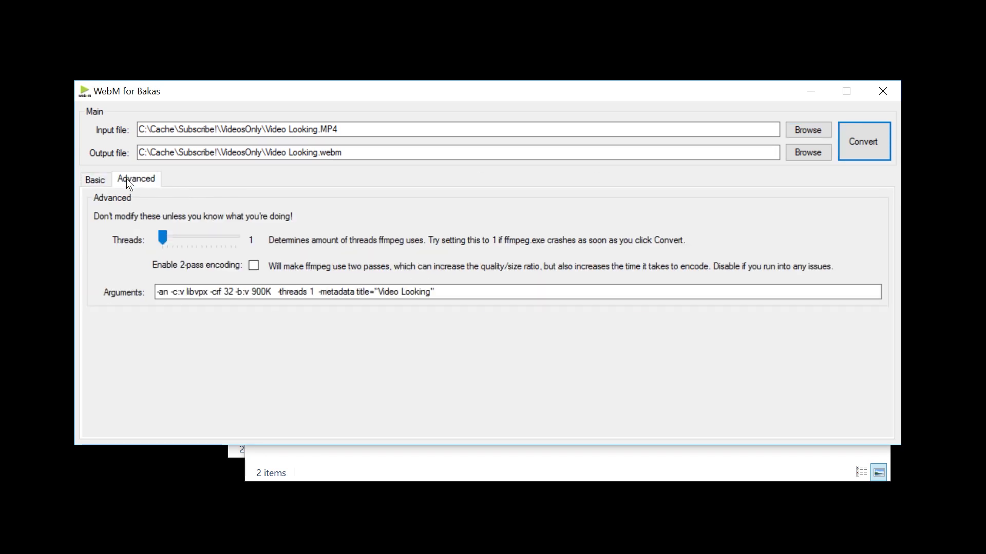
# Start converting Video Looking.MP4 to WebM.
pyautogui.click(874, 141)
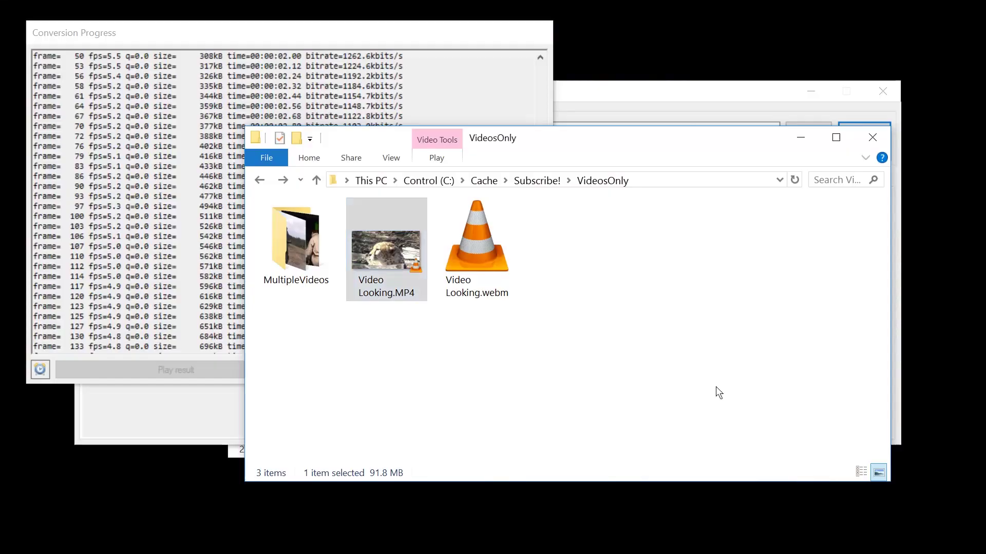
# Compare the growing Video Looking.webm size with the MP4 while the conversion runs.
pyautogui.click(169, 307)
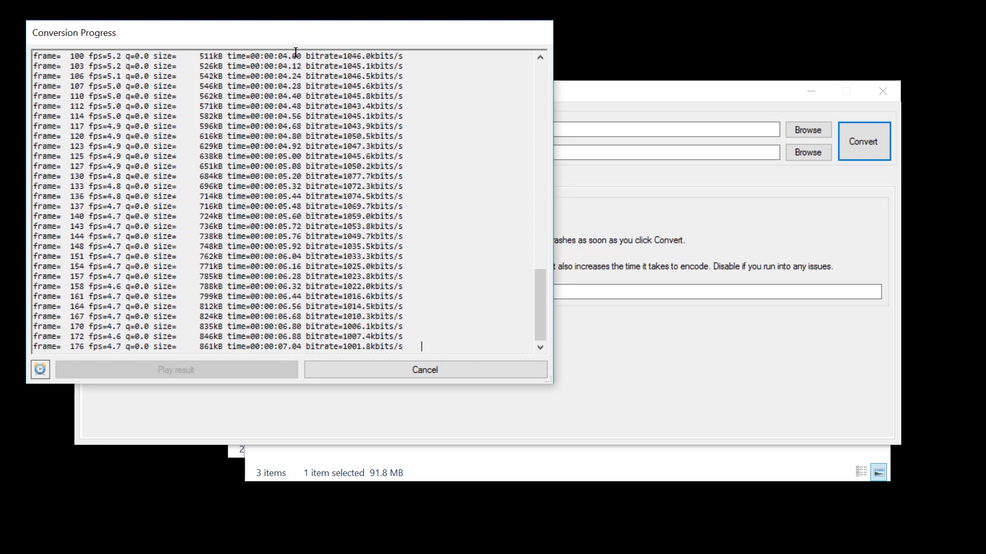
pyautogui.moveTo(297, 29); pyautogui.dragTo(527, 87)
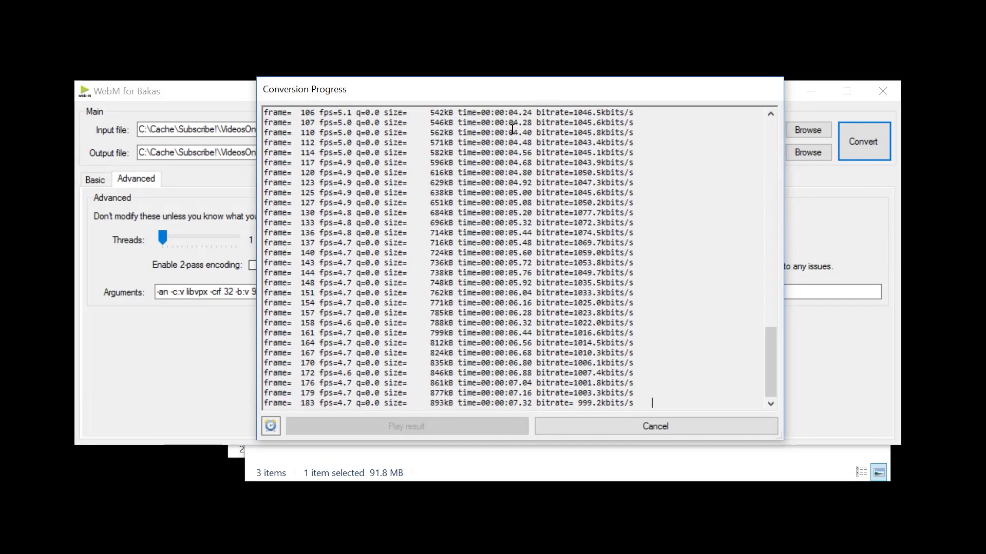
pyautogui.click(476, 468)
pyautogui.click(479, 263)
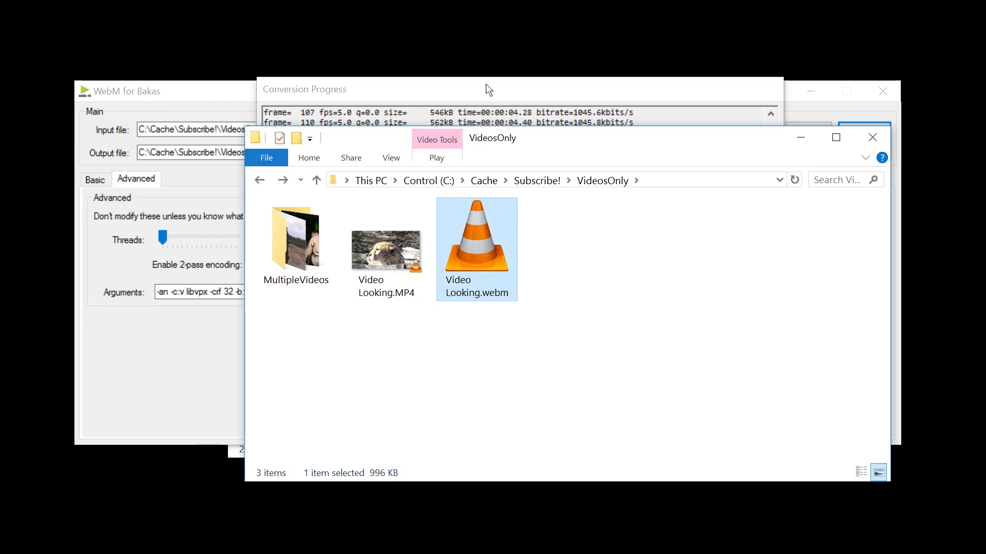
pyautogui.click(388, 346)
pyautogui.click(382, 269)
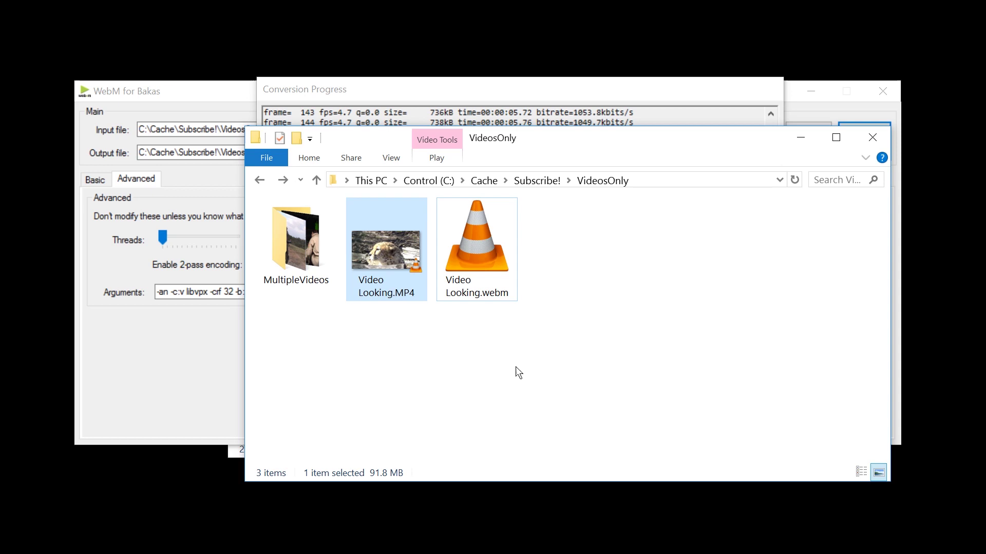
pyautogui.moveTo(519, 373); pyautogui.dragTo(488, 266)
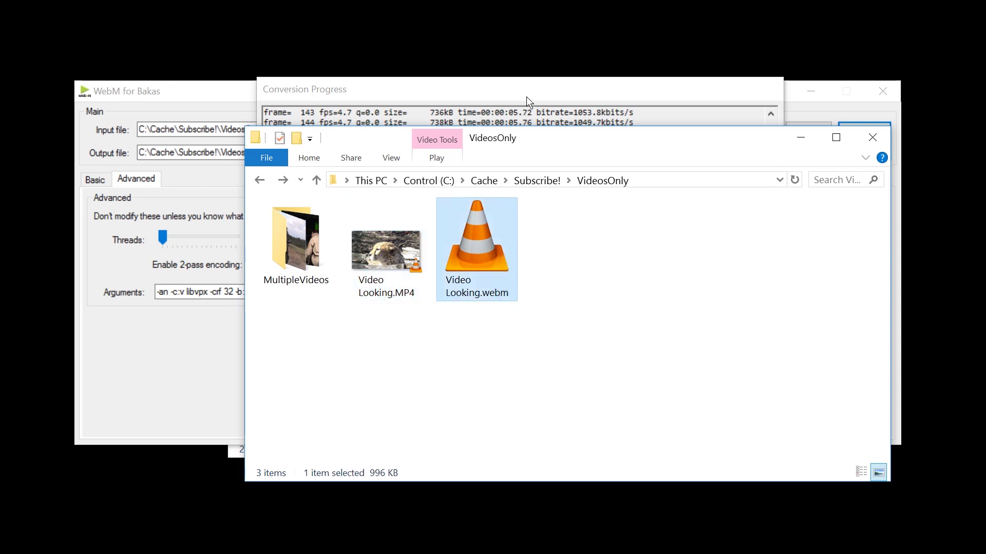
pyautogui.moveTo(525, 96); pyautogui.dragTo(787, 155)
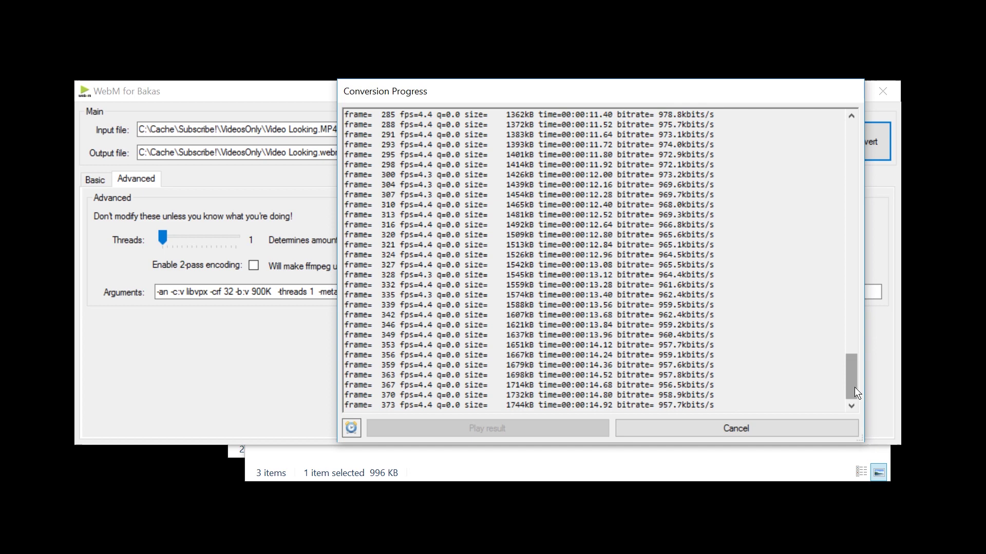
pyautogui.moveTo(620, 92); pyautogui.dragTo(445, 41)
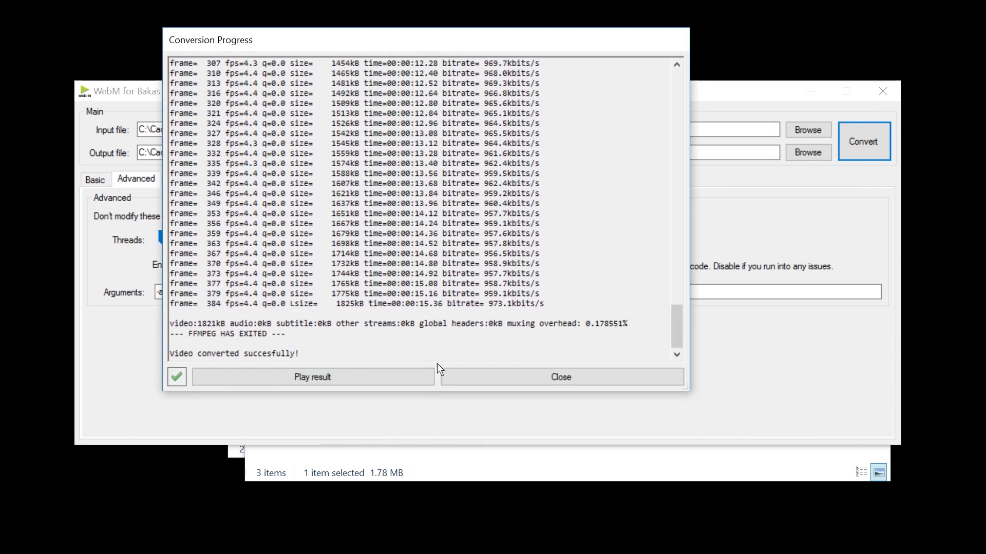
# Close the converter, then play Video Looking.webm in VLC and skip about two-thirds through.
pyautogui.click(487, 380)
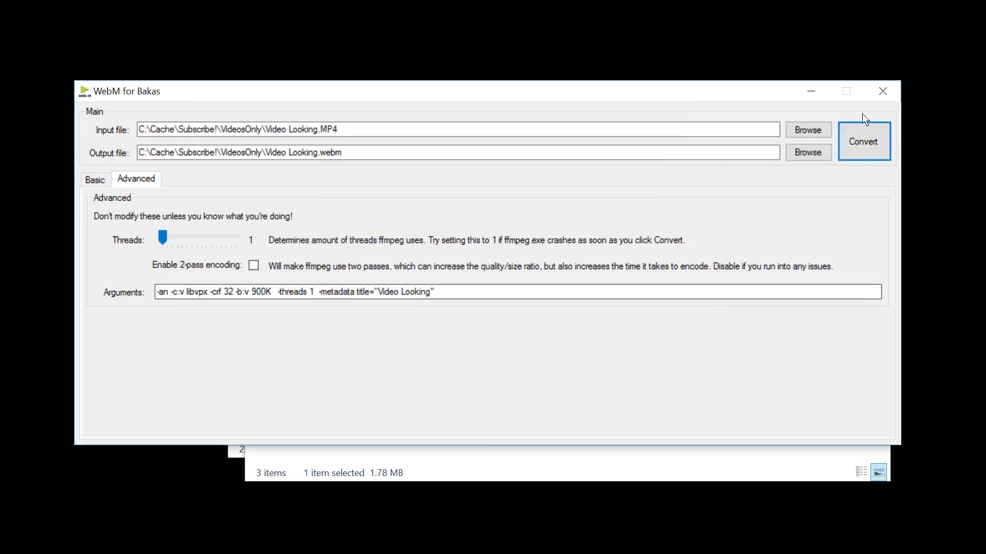
pyautogui.click(878, 91)
pyautogui.doubleClick(463, 245)
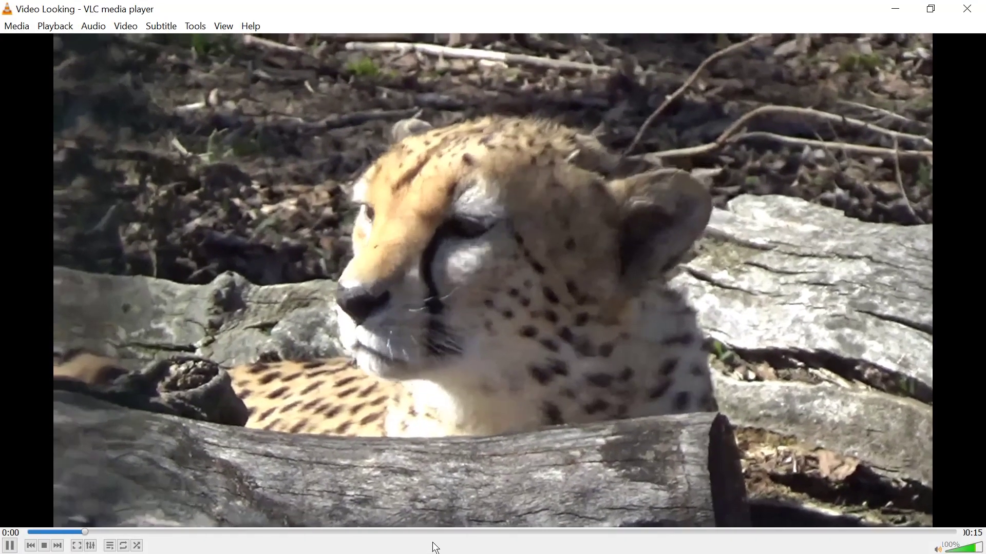
pyautogui.moveTo(493, 533); pyautogui.dragTo(675, 534)
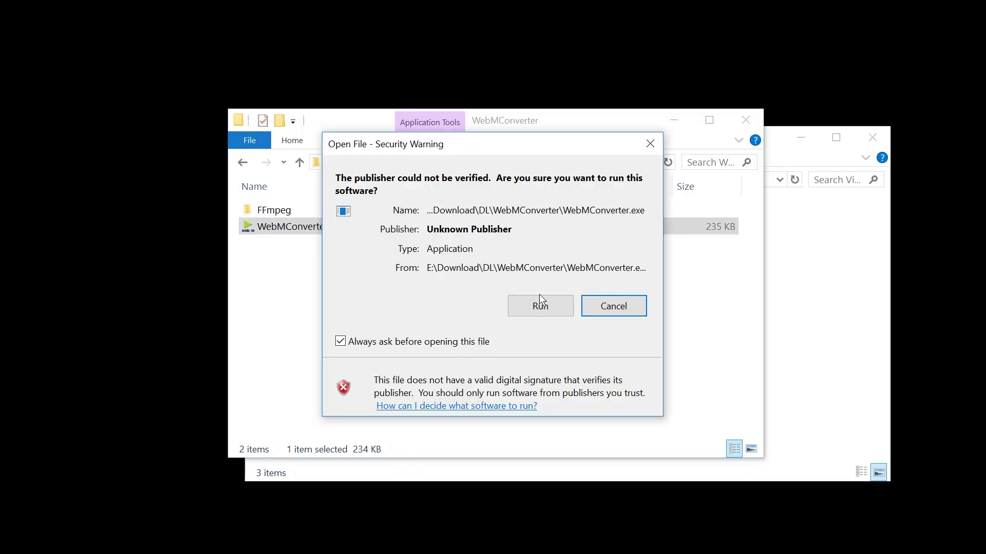
# Relaunch the converter and rename the output file to Video Looking2.webm.
pyautogui.click(539, 303)
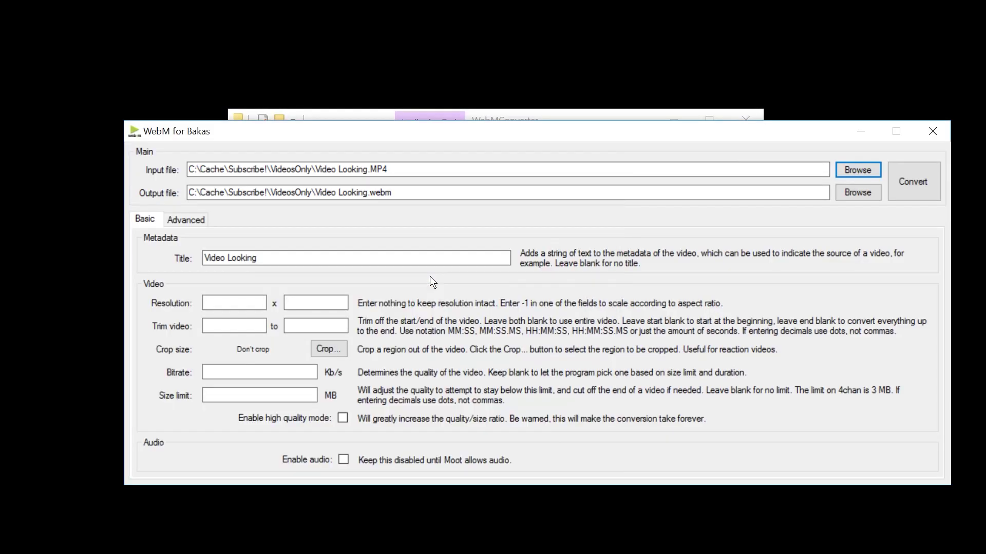
pyautogui.click(370, 191)
pyautogui.write('2')
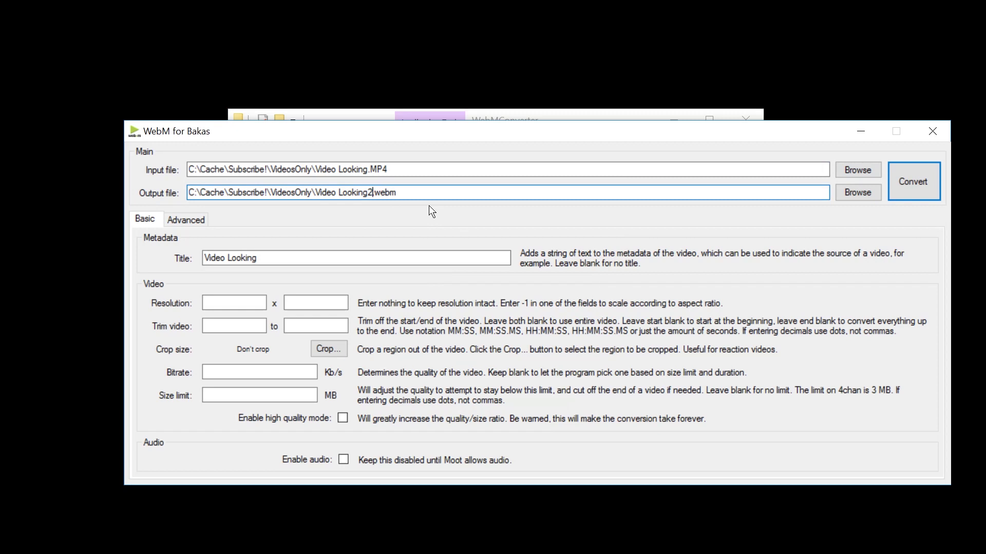
pyautogui.moveTo(429, 129); pyautogui.dragTo(418, 95)
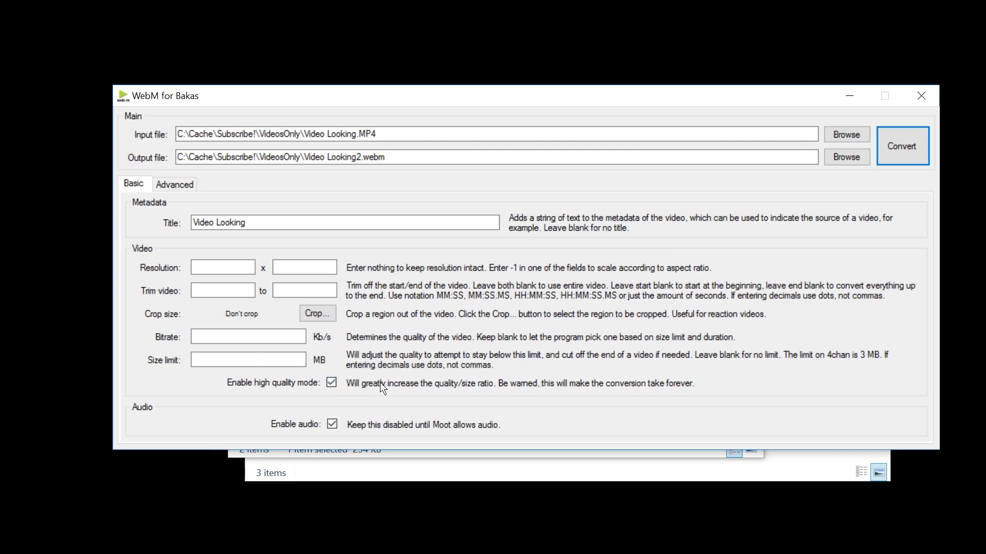
# Run the Video Looking2.webm conversion and dismiss the progress window once it succeeds.
pyautogui.click(903, 144)
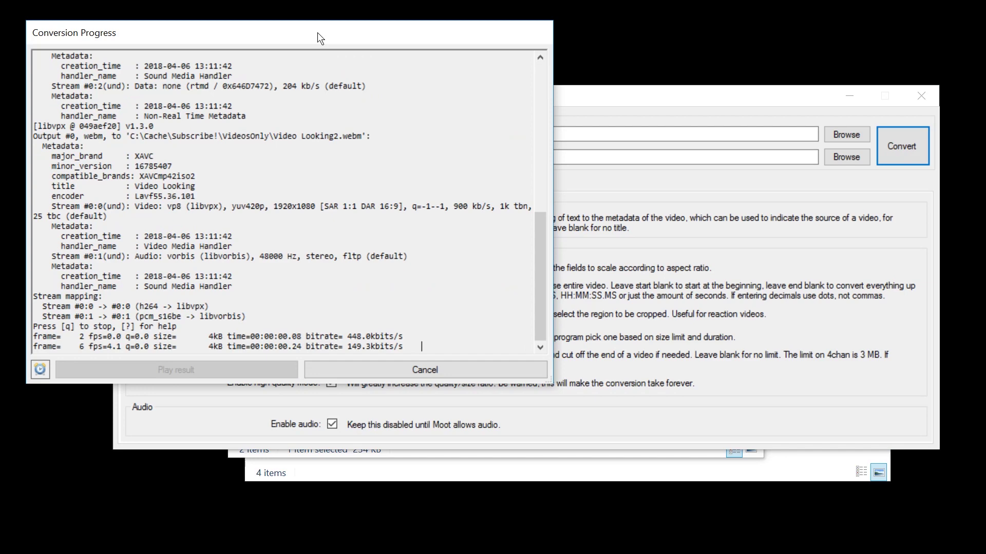
pyautogui.moveTo(317, 32); pyautogui.dragTo(430, 79)
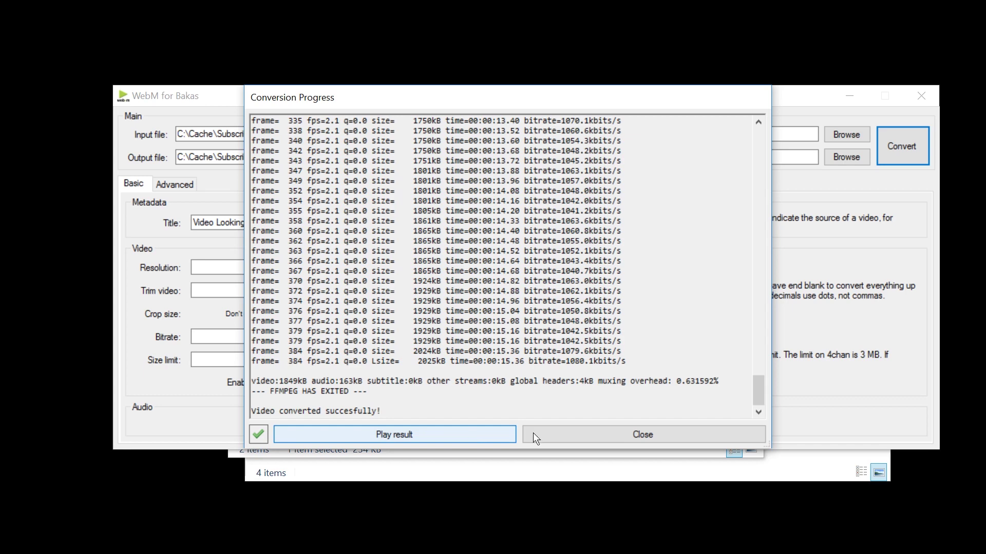
pyautogui.click(573, 434)
# Close the converter and play Video Looking2.webm in VLC, skipping ahead.
pyautogui.click(934, 95)
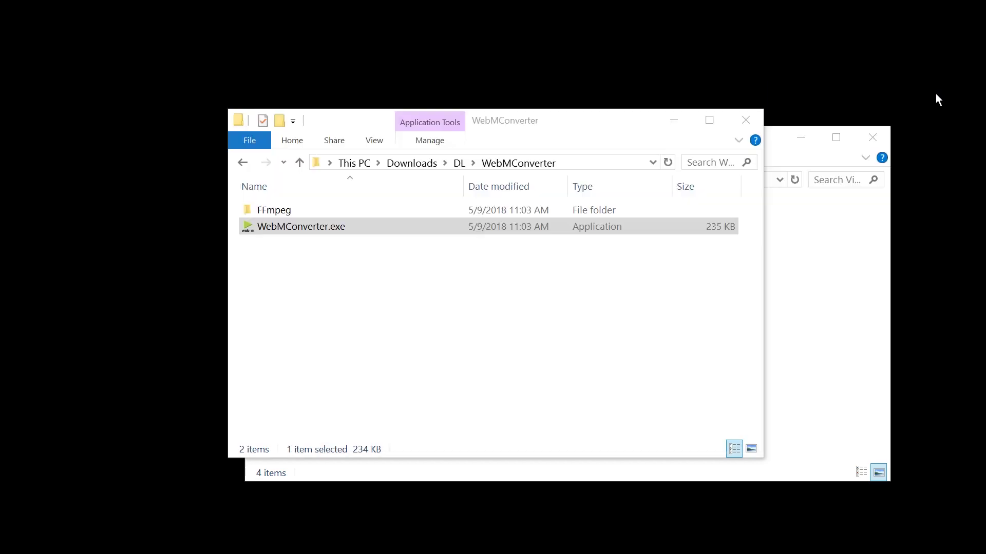
pyautogui.click(531, 307)
pyautogui.click(775, 270)
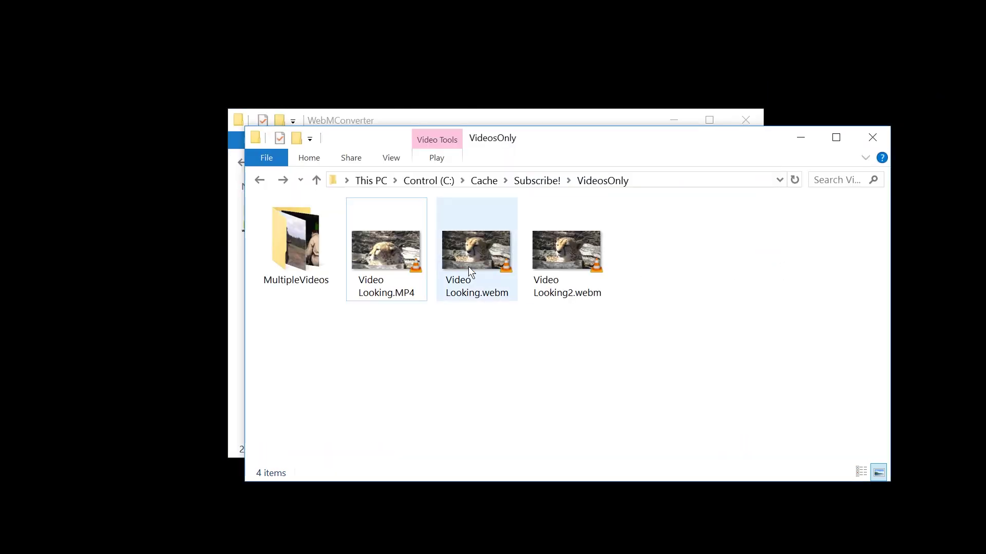
pyautogui.doubleClick(578, 267)
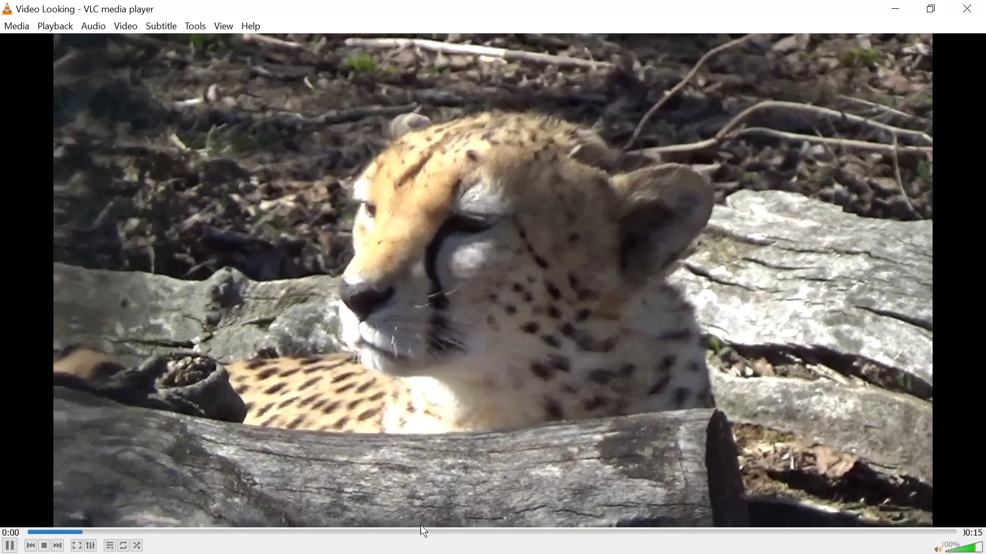
pyautogui.click(422, 532)
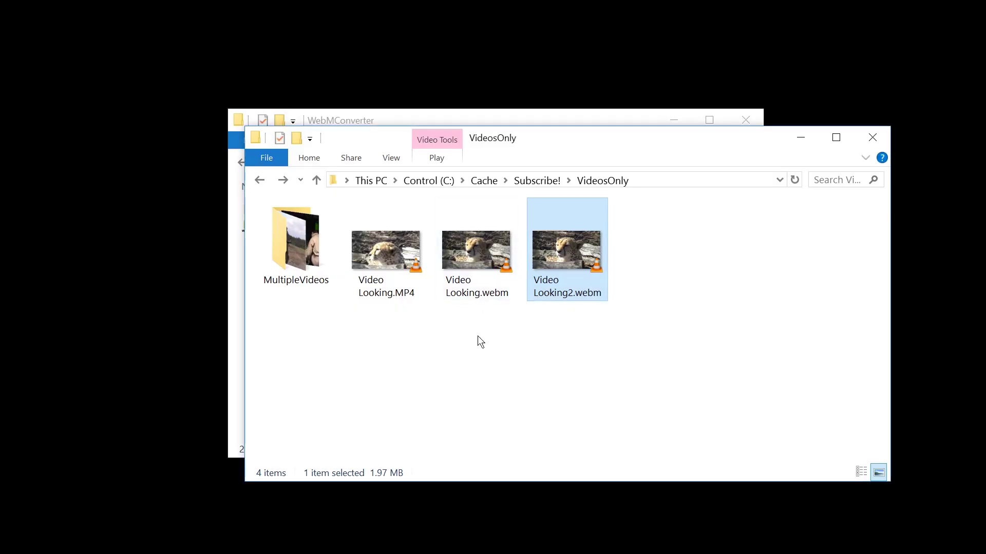
# Maximize the browser showing shotcut.org and go to its Download page.
pyautogui.click(392, 379)
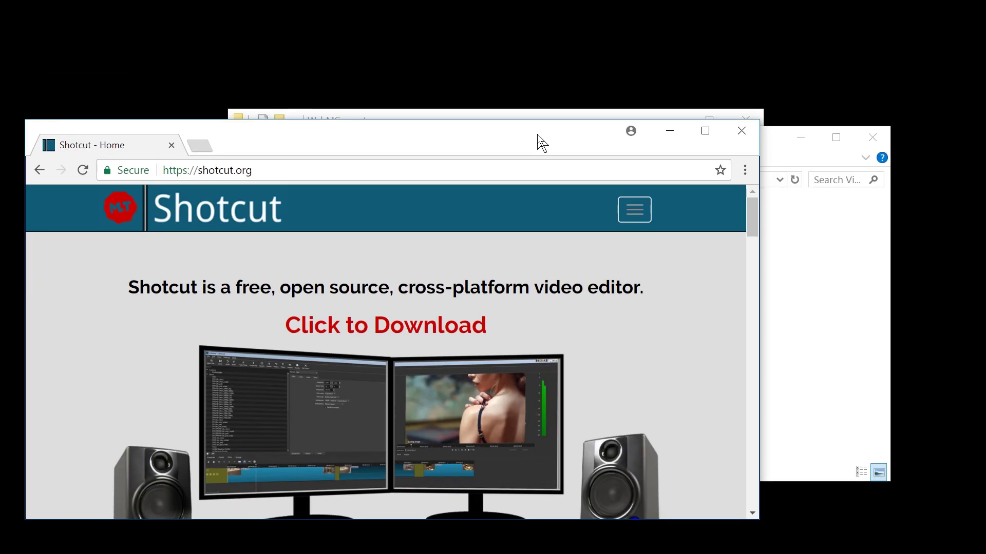
pyautogui.doubleClick(537, 138)
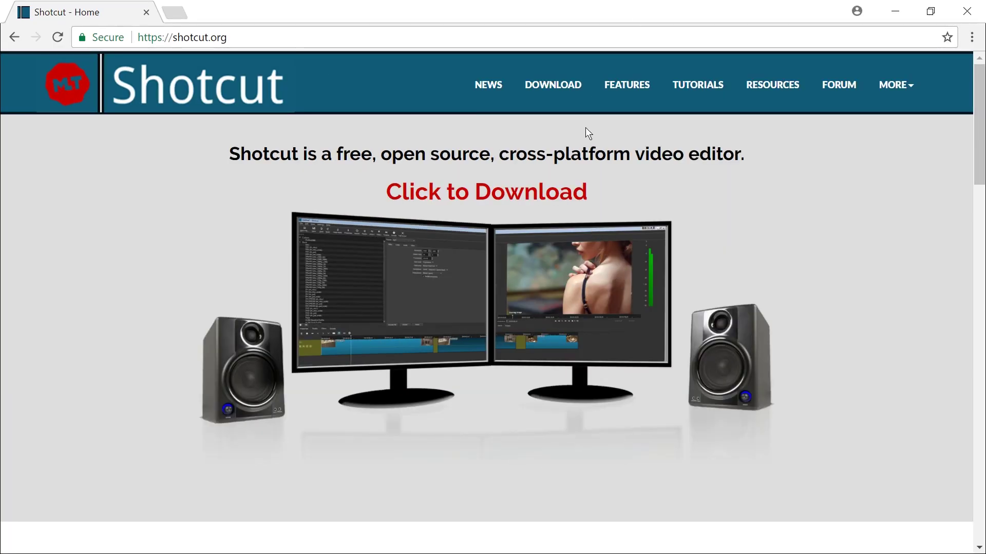
pyautogui.click(569, 84)
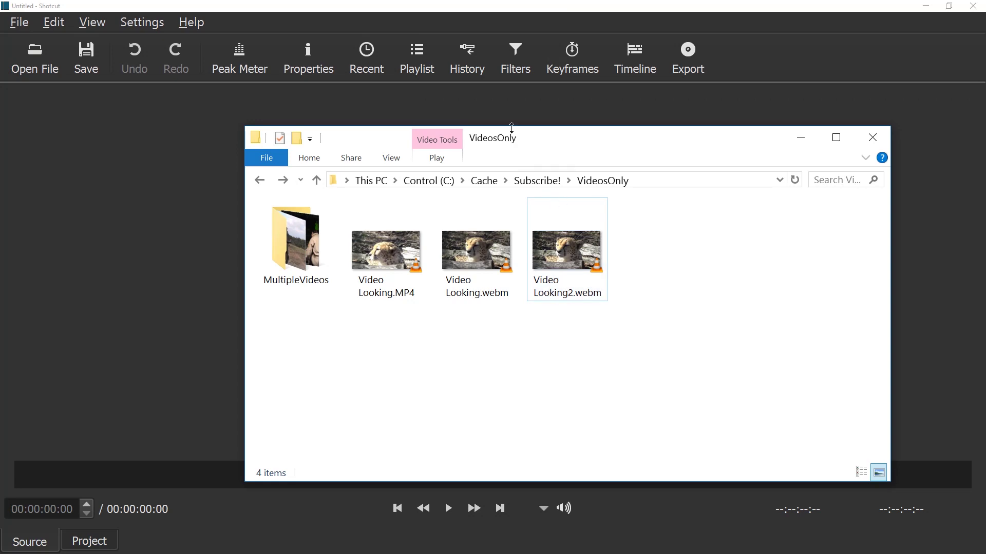
# Drop Video Looking.MP4 into Shotcut and place the 15:09 clip on the V1 timeline track.
pyautogui.moveTo(511, 132); pyautogui.dragTo(616, 126)
pyautogui.moveTo(493, 241); pyautogui.dragTo(323, 234)
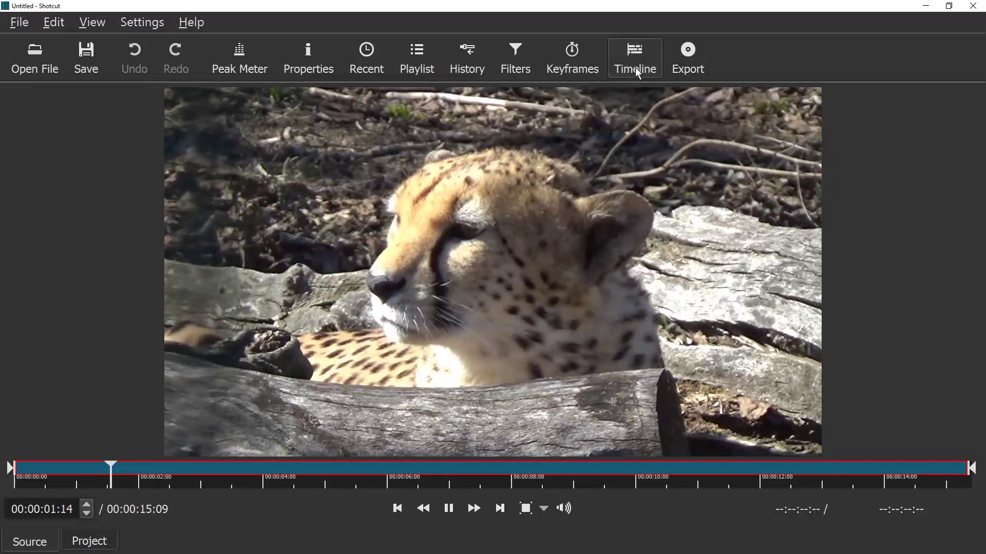
pyautogui.click(636, 63)
pyautogui.moveTo(472, 197); pyautogui.dragTo(154, 472)
pyautogui.moveTo(416, 439)
pyautogui.mouseDown()
pyautogui.moveTo(247, 435)
pyautogui.moveTo(423, 442)
pyautogui.mouseUp()
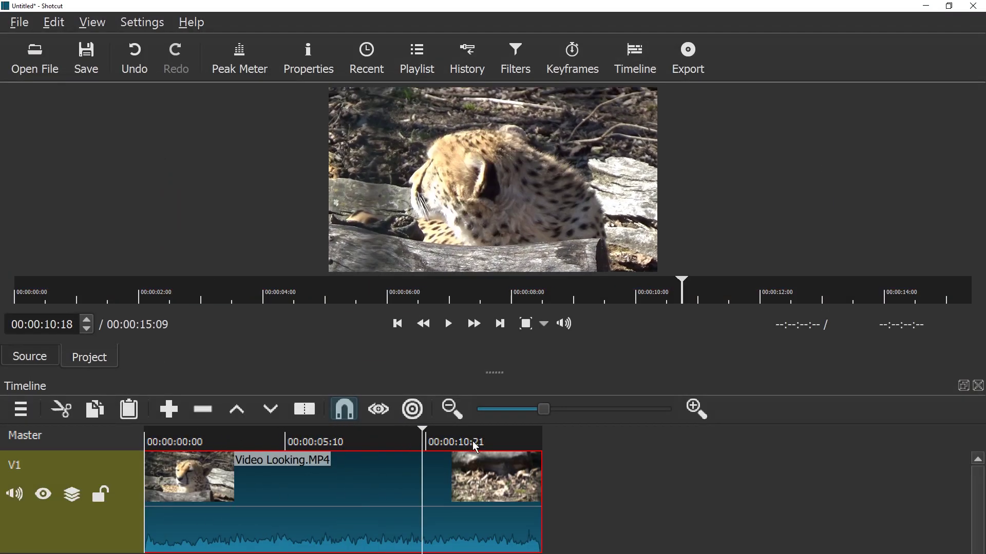
# Split the clip at 14:16 and remove the short end piece.
pyautogui.click(548, 441)
pyautogui.moveTo(542, 445); pyautogui.dragTo(526, 442)
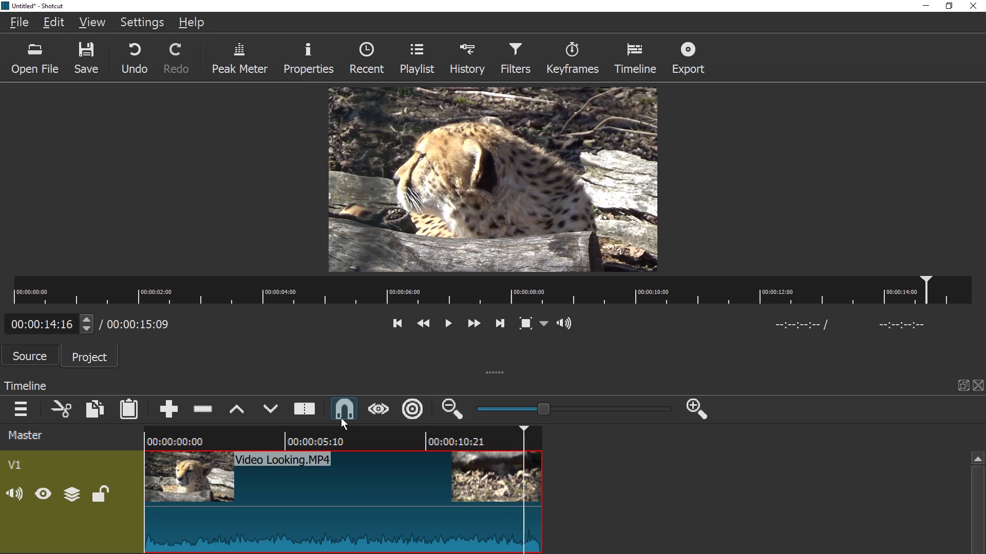
pyautogui.click(315, 418)
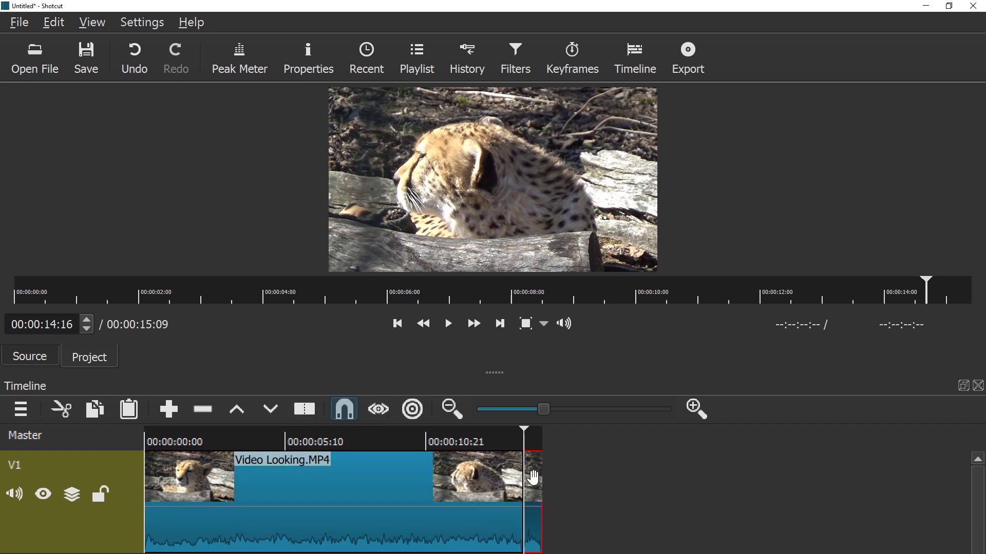
pyautogui.click(534, 479)
pyautogui.rightClick(534, 479)
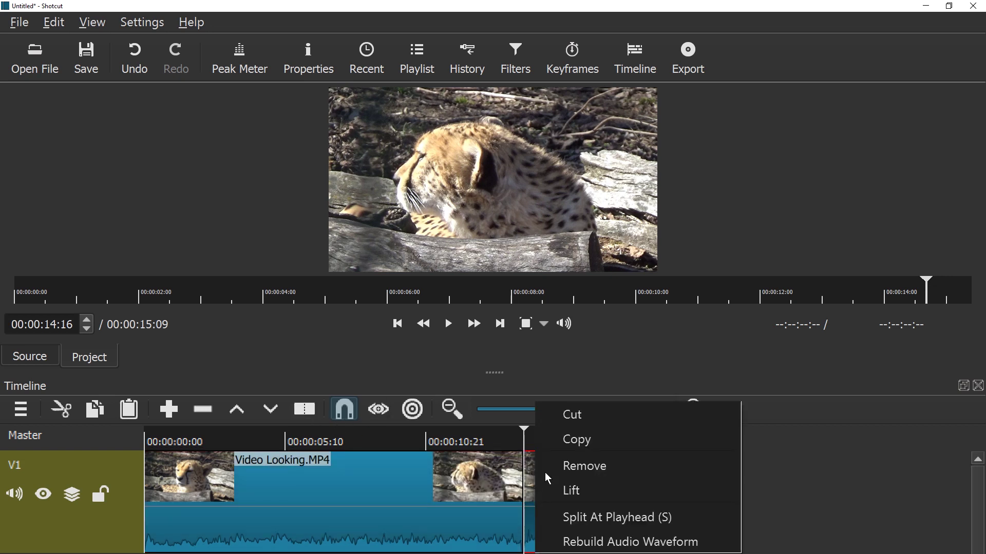
pyautogui.click(594, 468)
# Remove the opening piece before 00:00:02:22 and trim the clip's end so the timeline lasts 00:00:08:15.
pyautogui.click(221, 441)
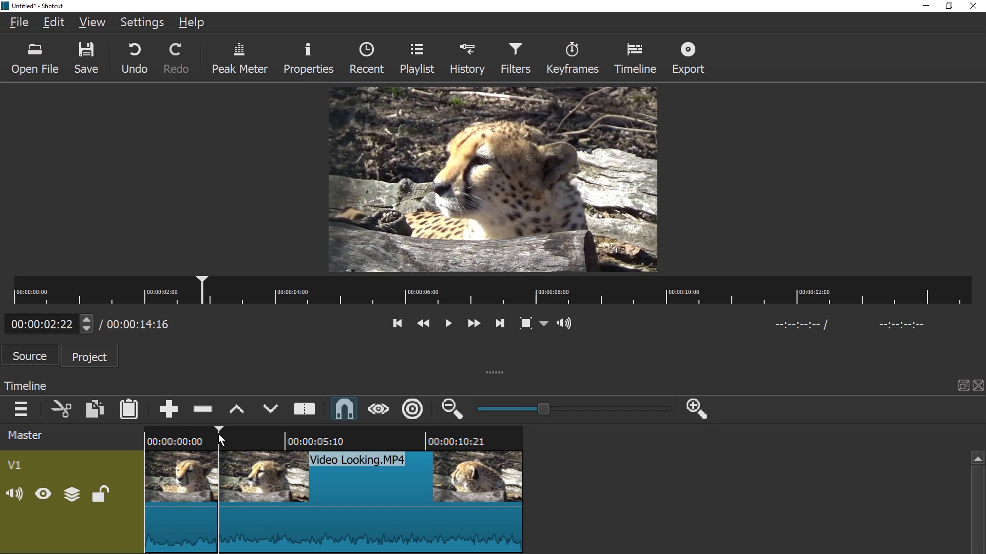
pyautogui.rightClick(175, 477)
pyautogui.click(231, 440)
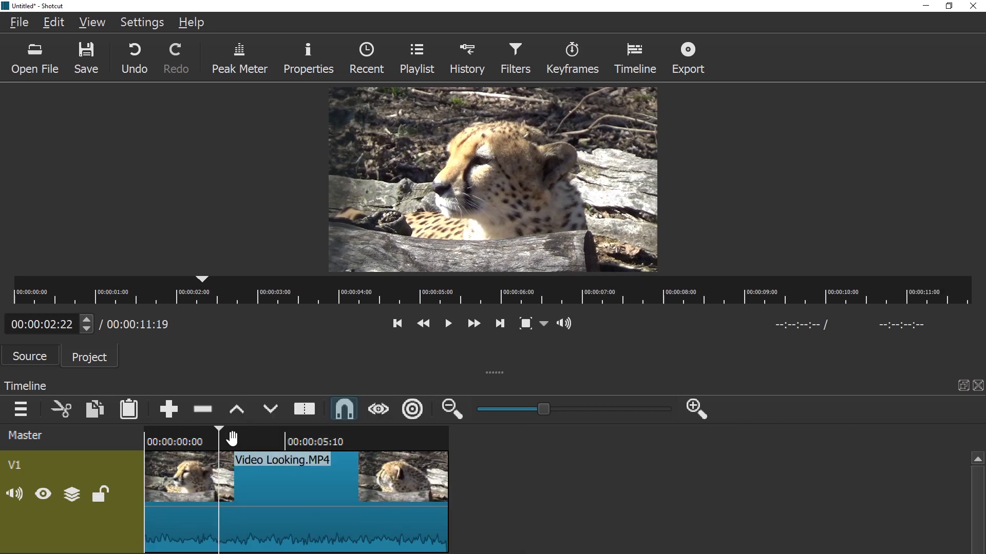
pyautogui.moveTo(233, 441); pyautogui.dragTo(279, 440)
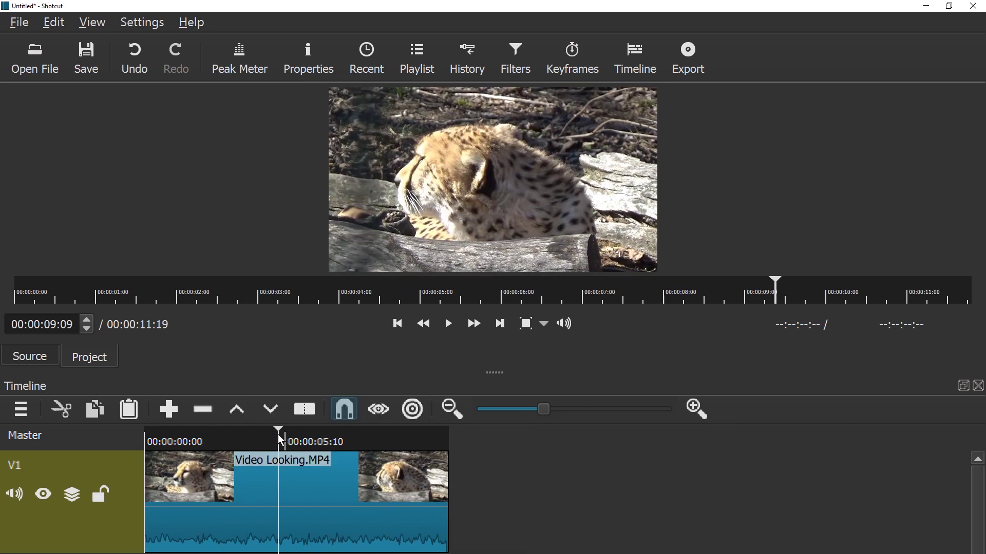
pyautogui.moveTo(444, 478); pyautogui.dragTo(366, 479)
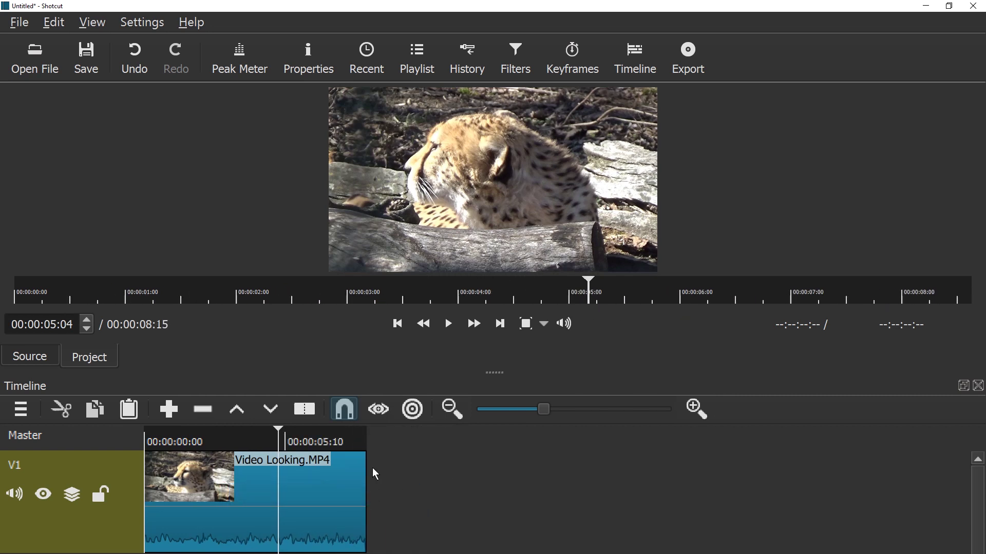
# Open the Export panel and hide the timeline and toolbar from the View menu.
pyautogui.click(690, 73)
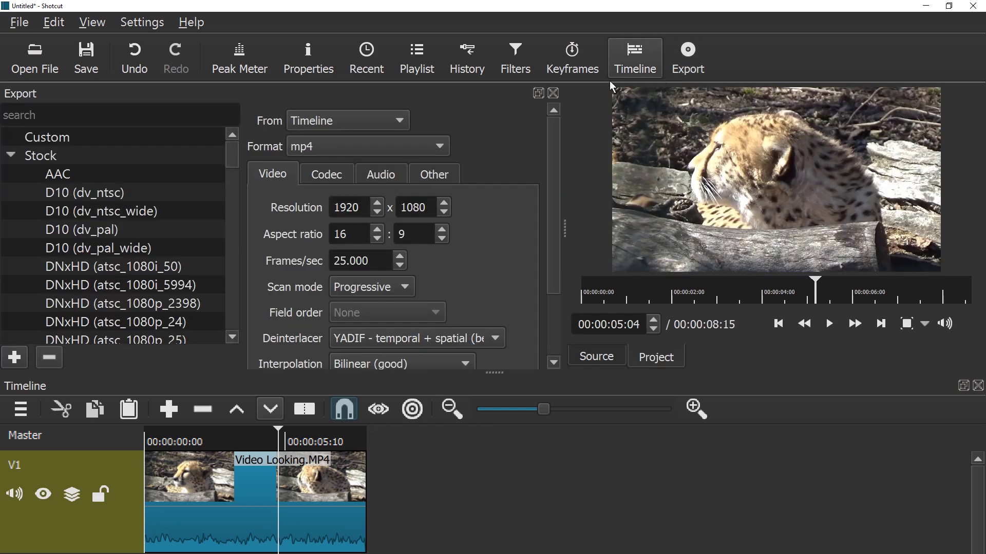
pyautogui.click(86, 23)
pyautogui.click(121, 221)
pyautogui.click(105, 22)
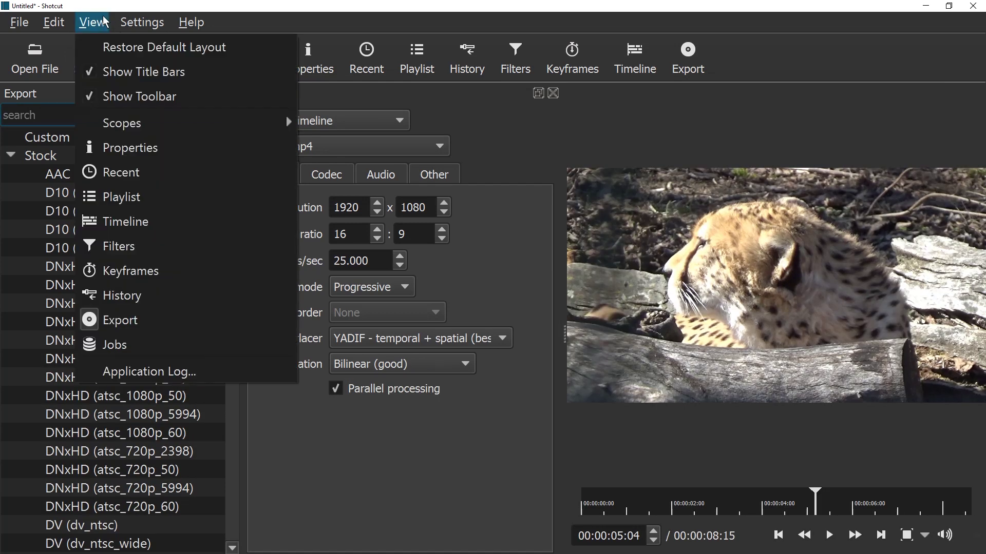
pyautogui.click(144, 97)
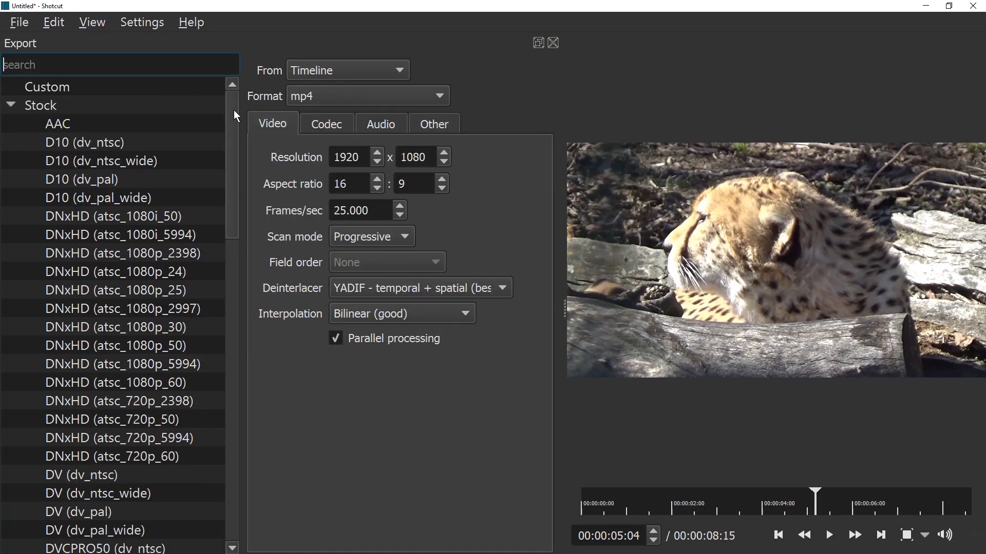
# Choose the WebM stock preset and check its libvpx codec settings at 2M.
pyautogui.moveTo(233, 110); pyautogui.dragTo(241, 379)
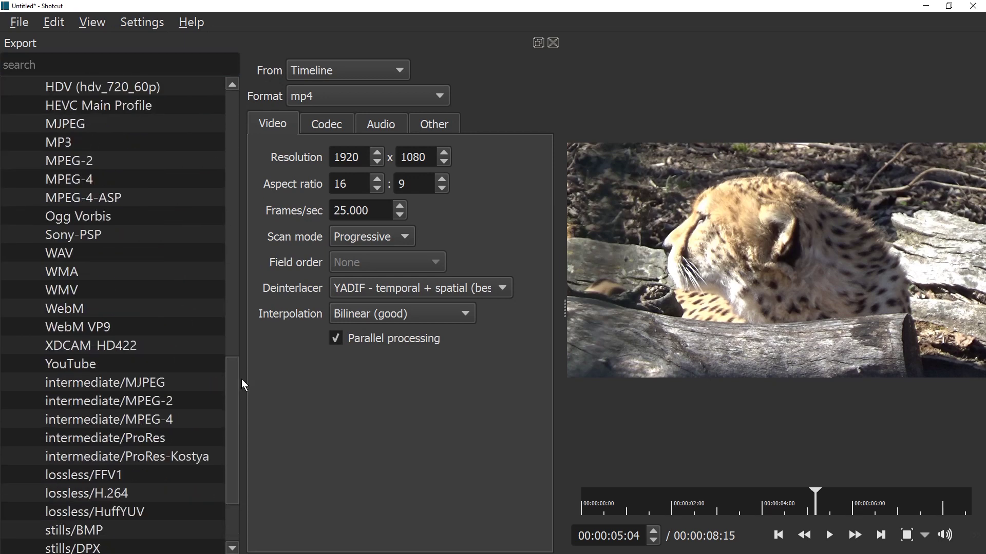
pyautogui.click(79, 308)
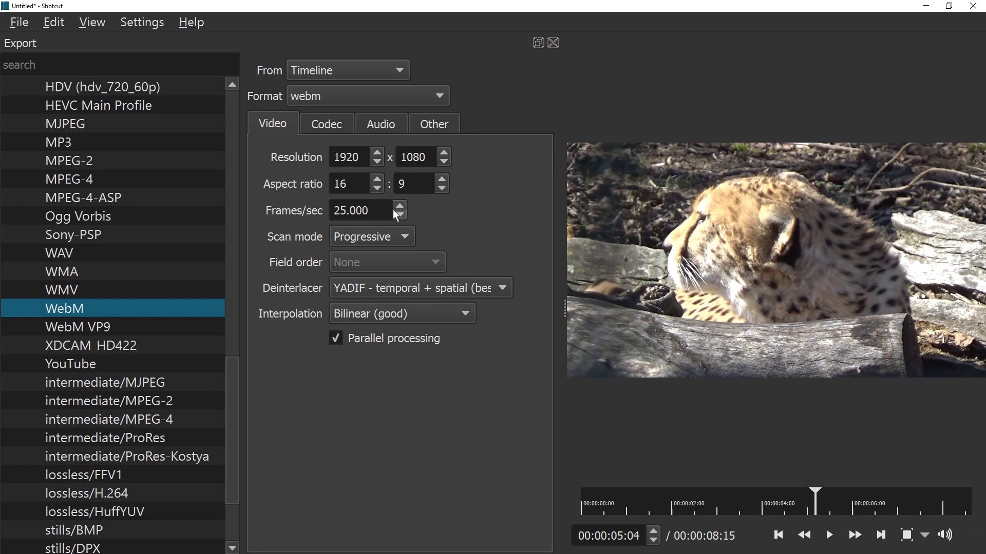
pyautogui.click(332, 131)
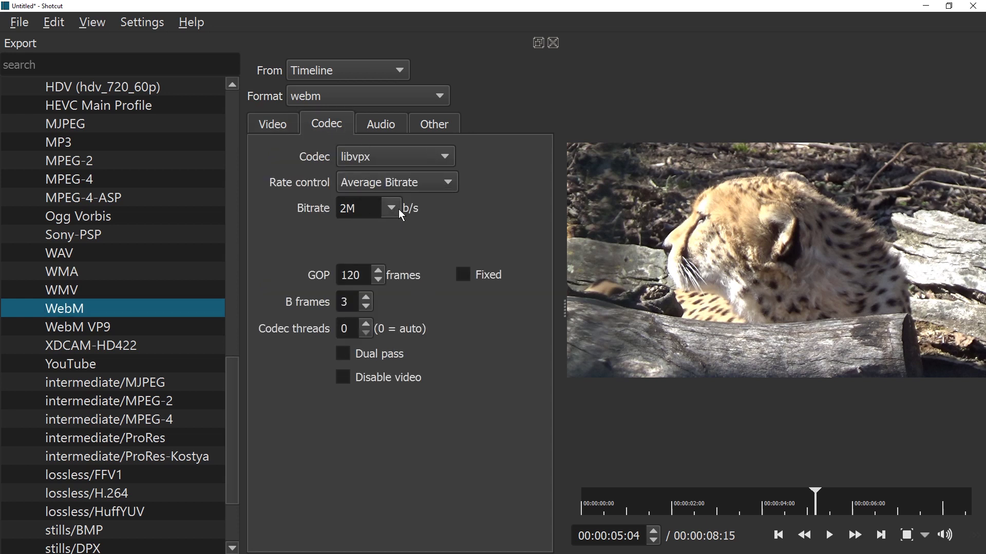
pyautogui.press('Left')
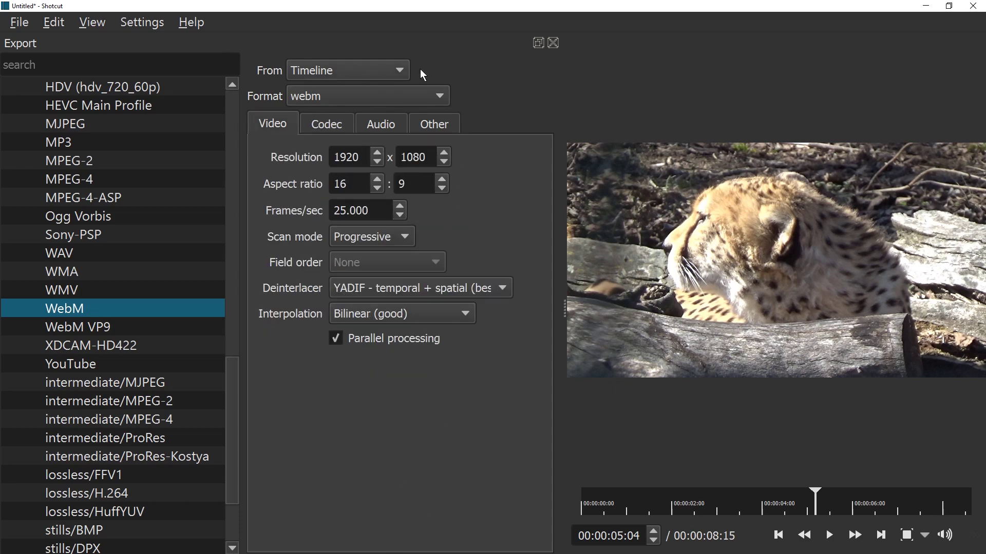
# Export the timeline as NewLooking.webm into VideosOnly, then play it in VLC to check it.
pyautogui.moveTo(576, 10); pyautogui.dragTo(549, 6)
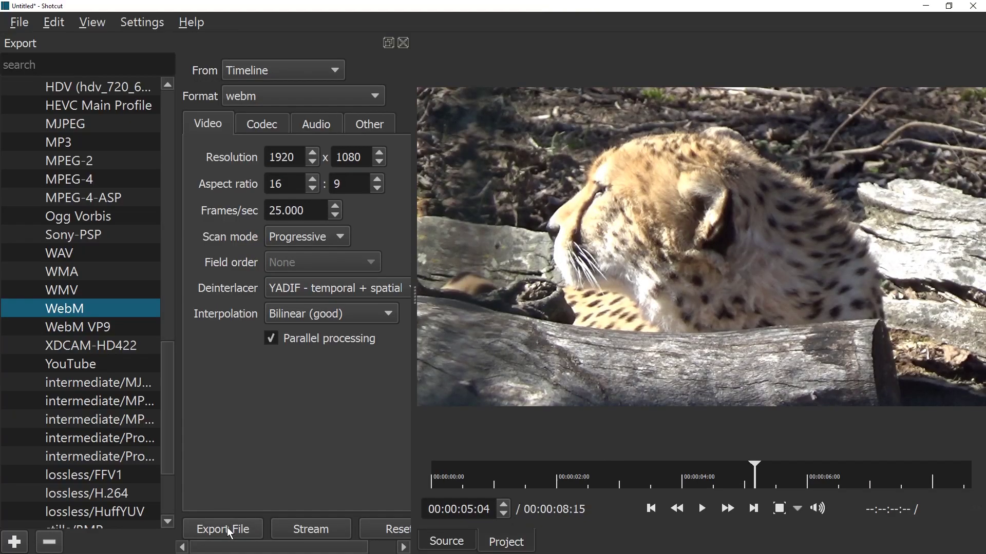
pyautogui.moveTo(415, 297); pyautogui.dragTo(479, 298)
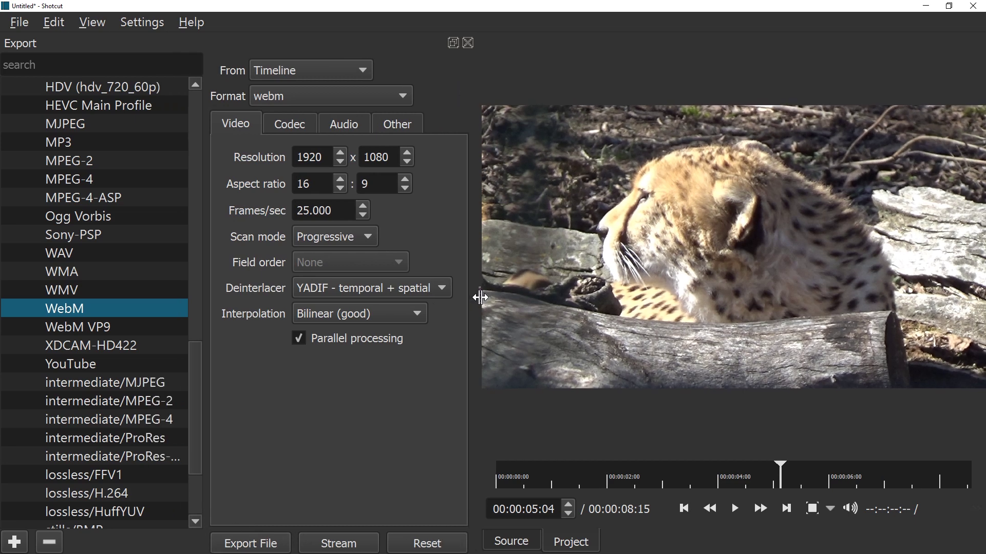
pyautogui.click(254, 539)
pyautogui.press('Home')
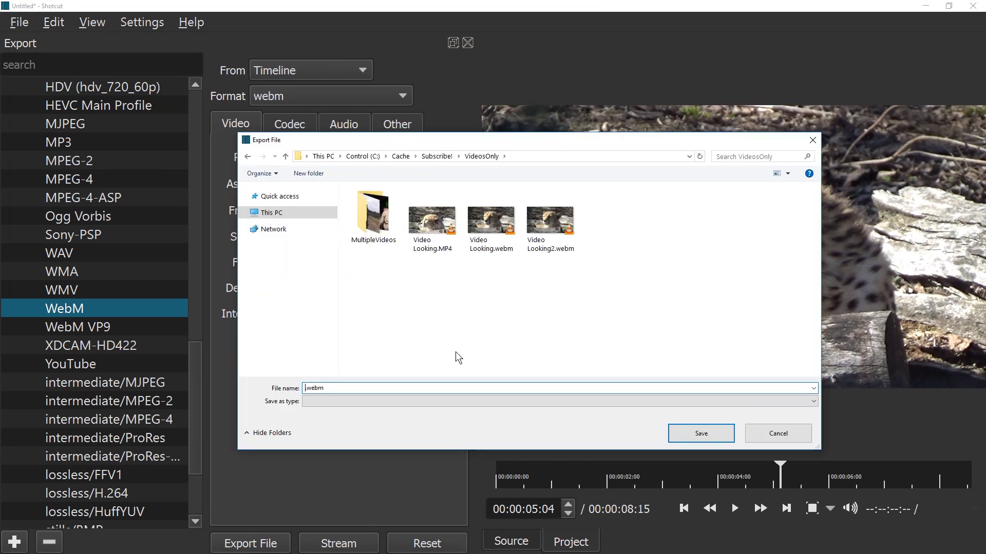
pyautogui.write('NewLooking')
pyautogui.hotkey('shift', 'End')
pyautogui.click(717, 437)
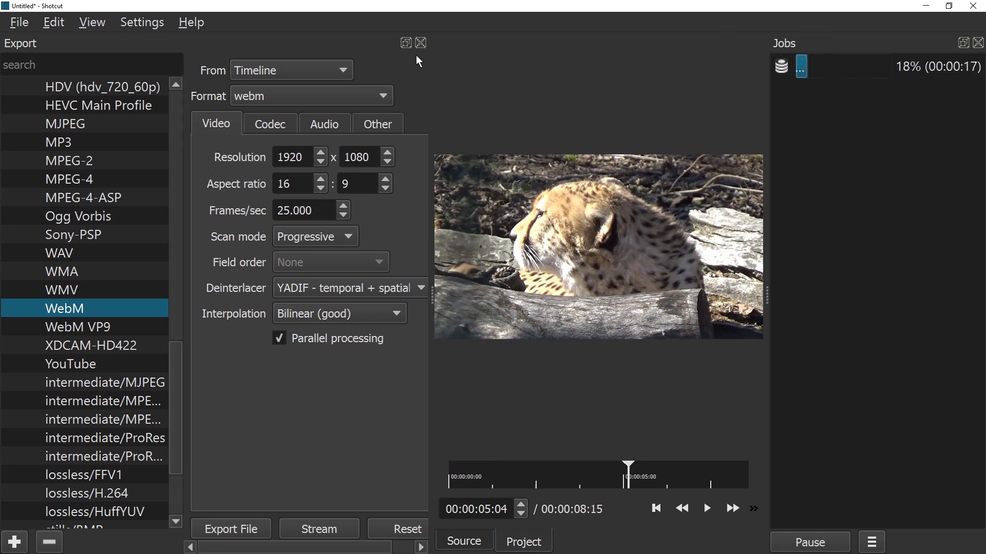
pyautogui.click(422, 43)
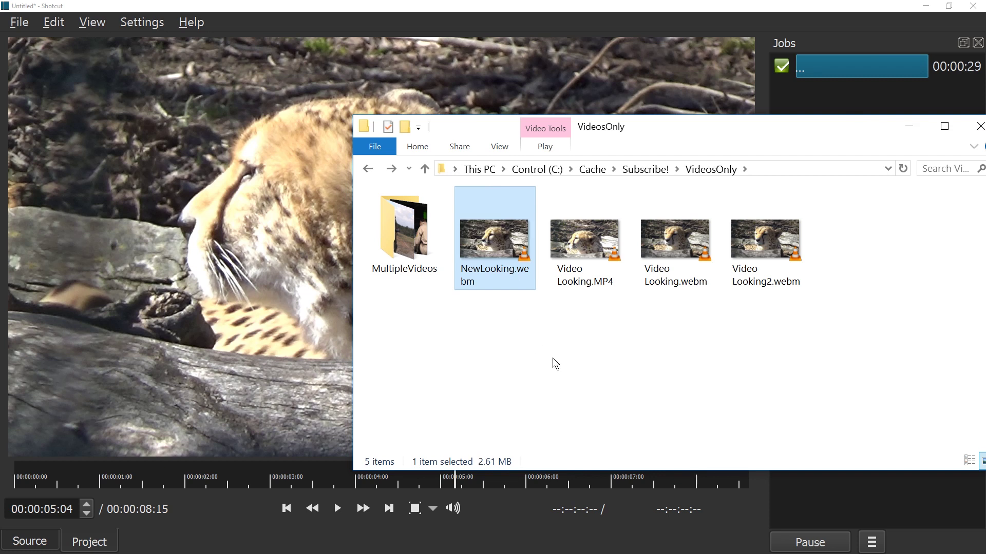
pyautogui.doubleClick(508, 242)
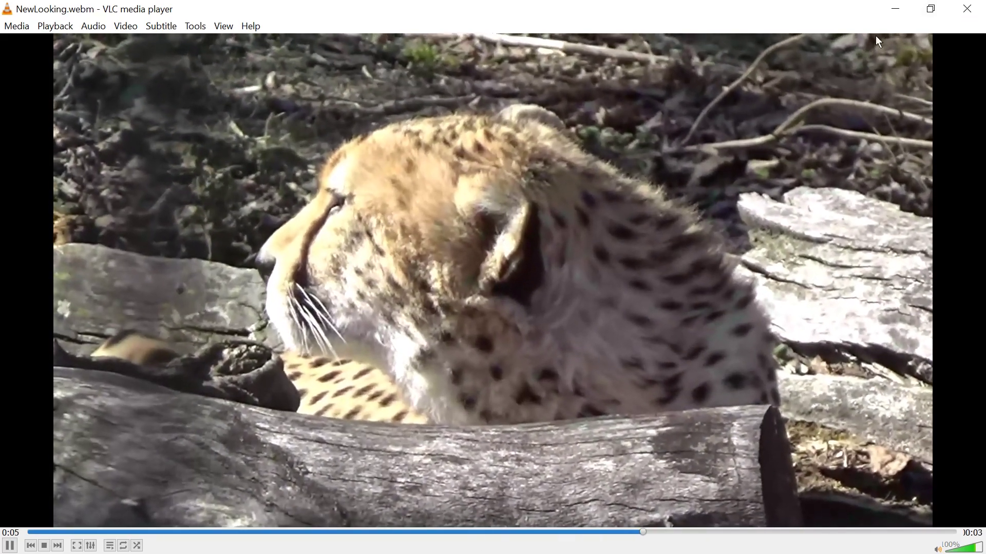
# Set WebM for Bakas' Threads to 4 on the Advanced tab, then close it and return to VideosOnly.
pyautogui.click(968, 9)
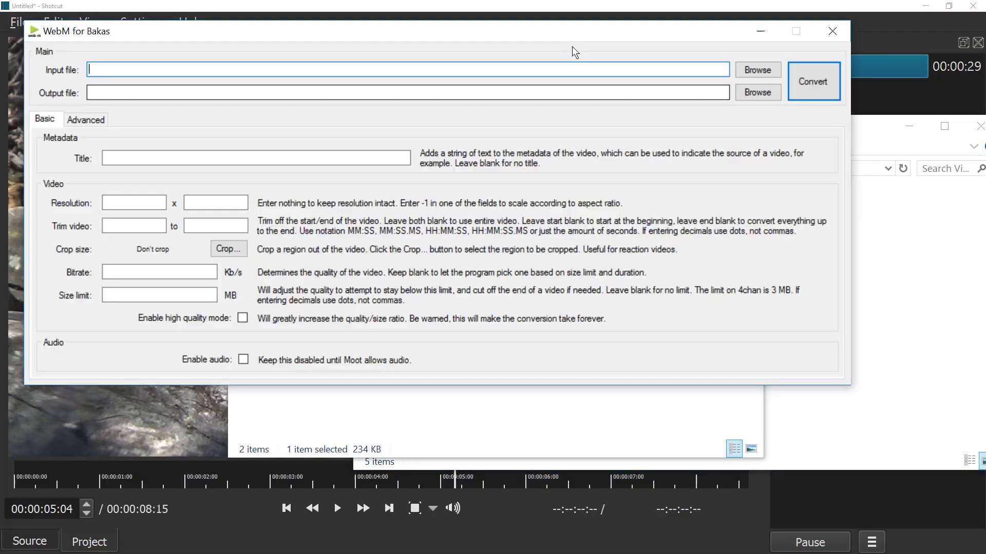
pyautogui.moveTo(569, 26); pyautogui.dragTo(652, 113)
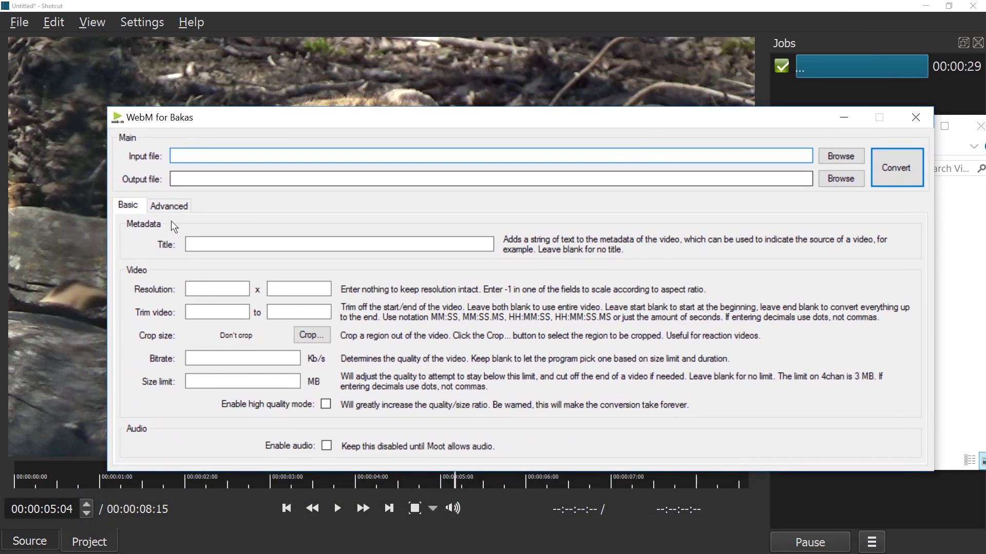
pyautogui.click(183, 208)
pyautogui.moveTo(190, 267)
pyautogui.mouseDown()
pyautogui.moveTo(253, 266)
pyautogui.moveTo(208, 269)
pyautogui.mouseUp()
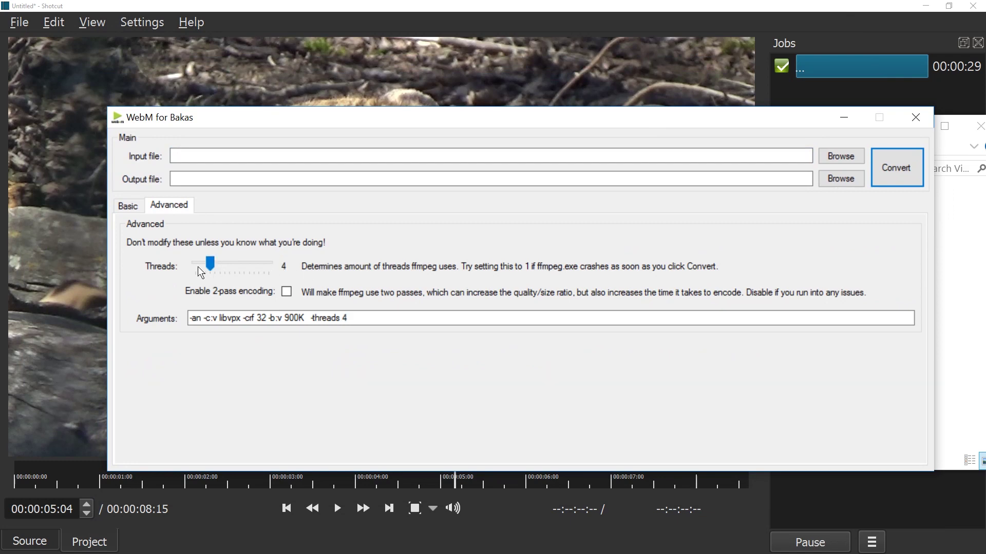
pyautogui.click(916, 117)
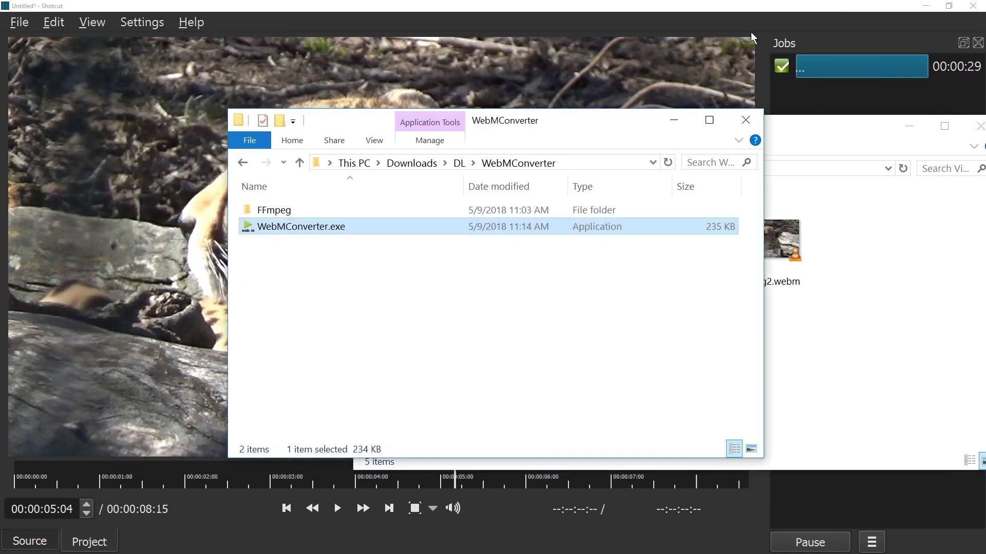
pyautogui.click(719, 5)
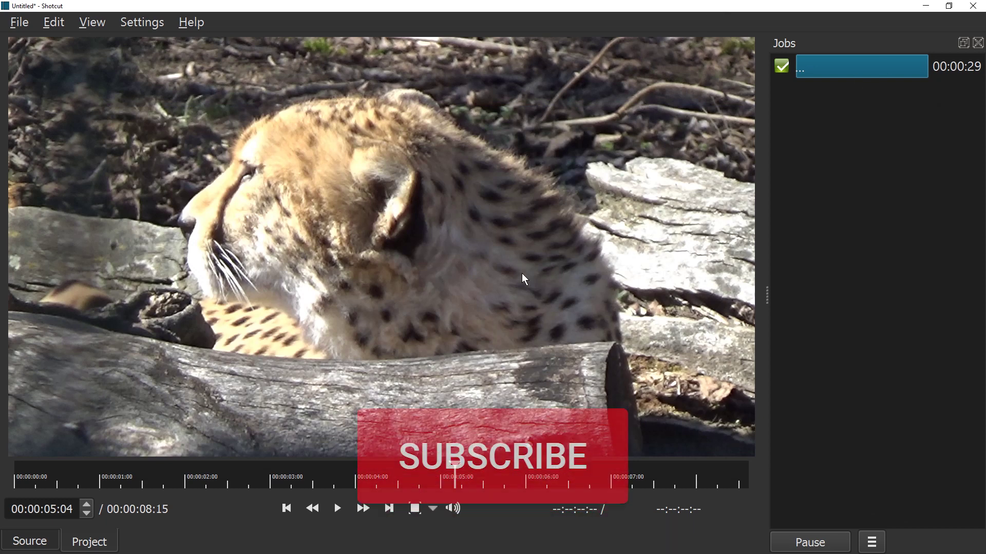
pyautogui.hotkey('alt', 'Tab')
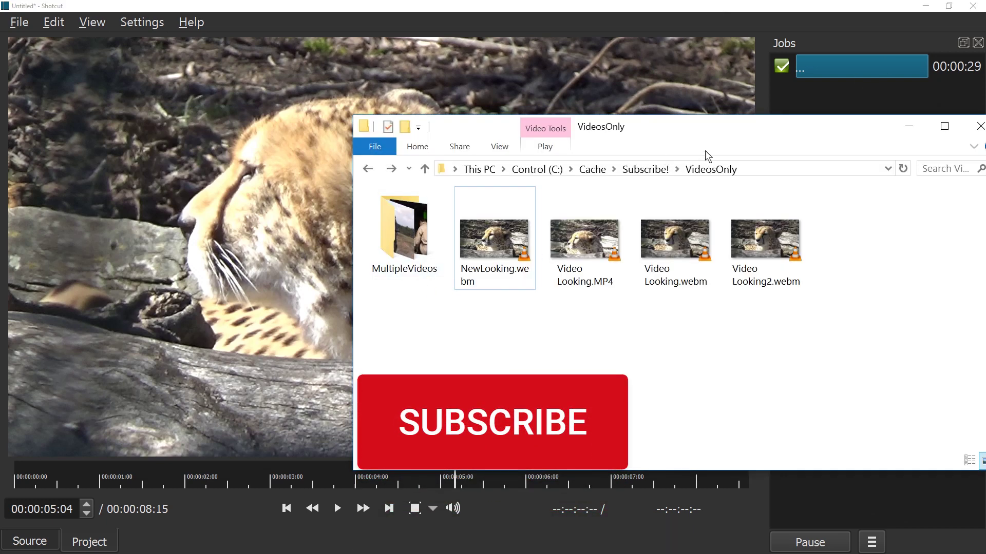